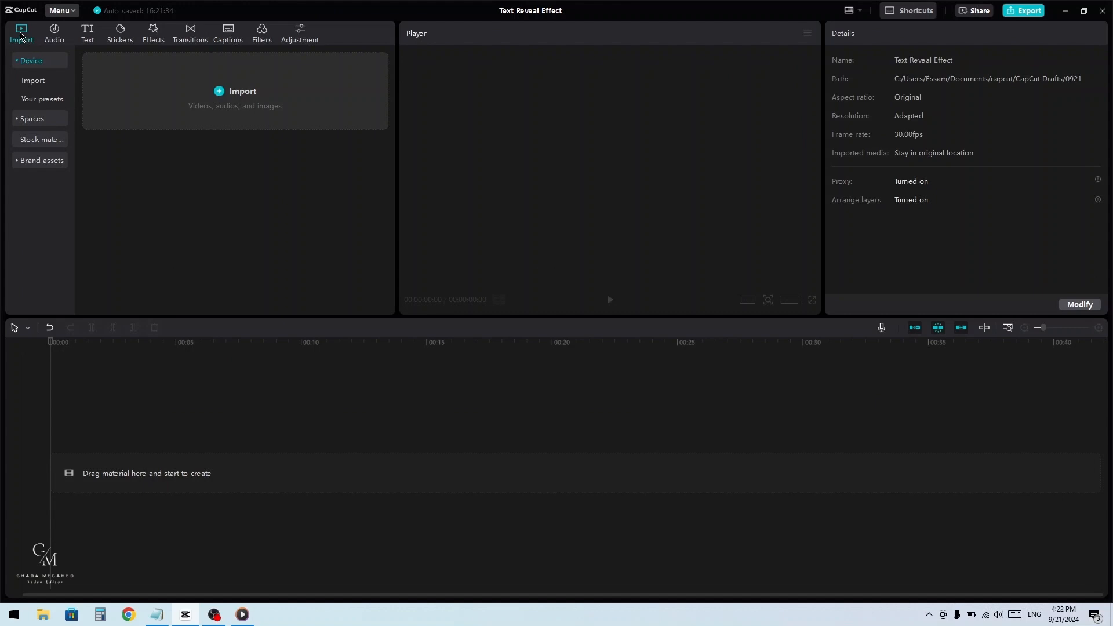
# - Import the two clips istock_1149740304.mp4 and istock_1444129983.mp4 from the Text reveal effect folder into the project's media
pyautogui.click(25, 61)
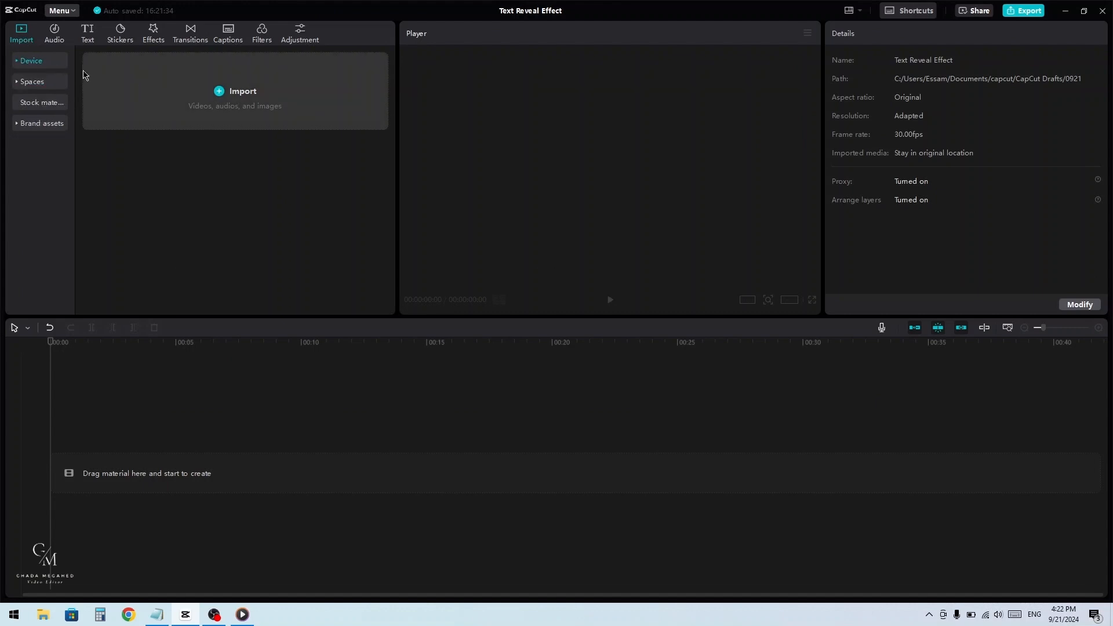
pyautogui.click(48, 64)
pyautogui.click(230, 97)
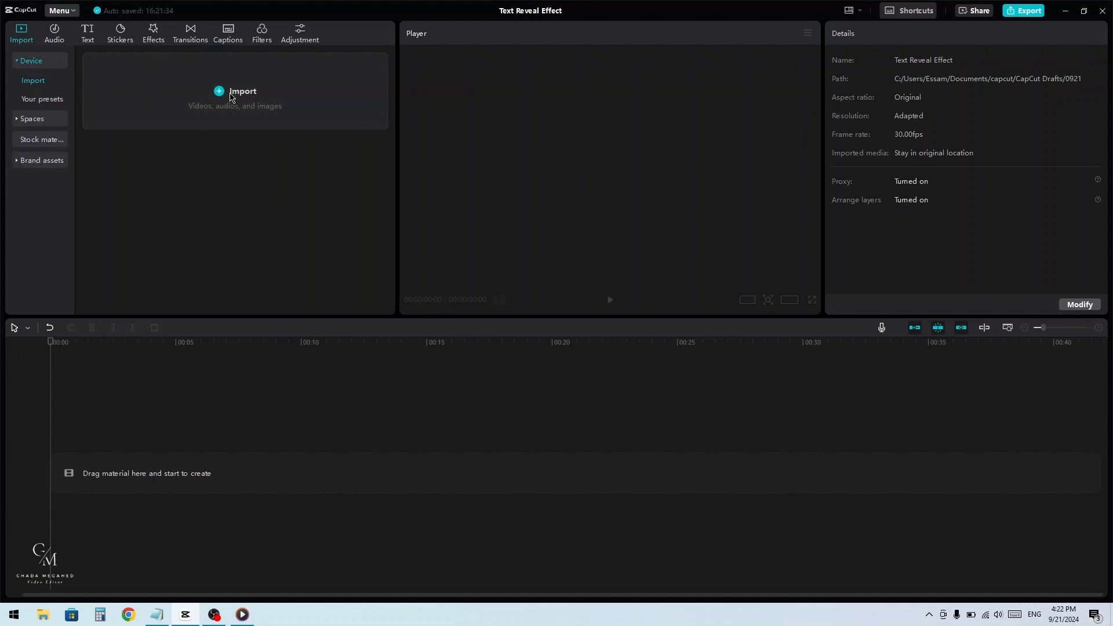
pyautogui.moveTo(232, 155); pyautogui.dragTo(125, 96)
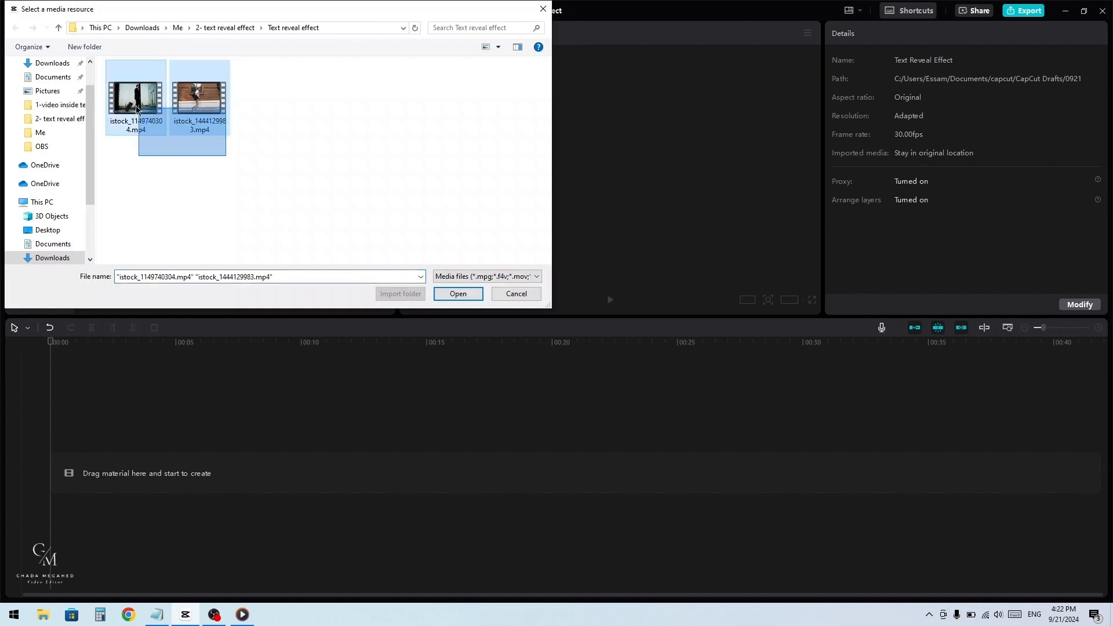
pyautogui.click(455, 293)
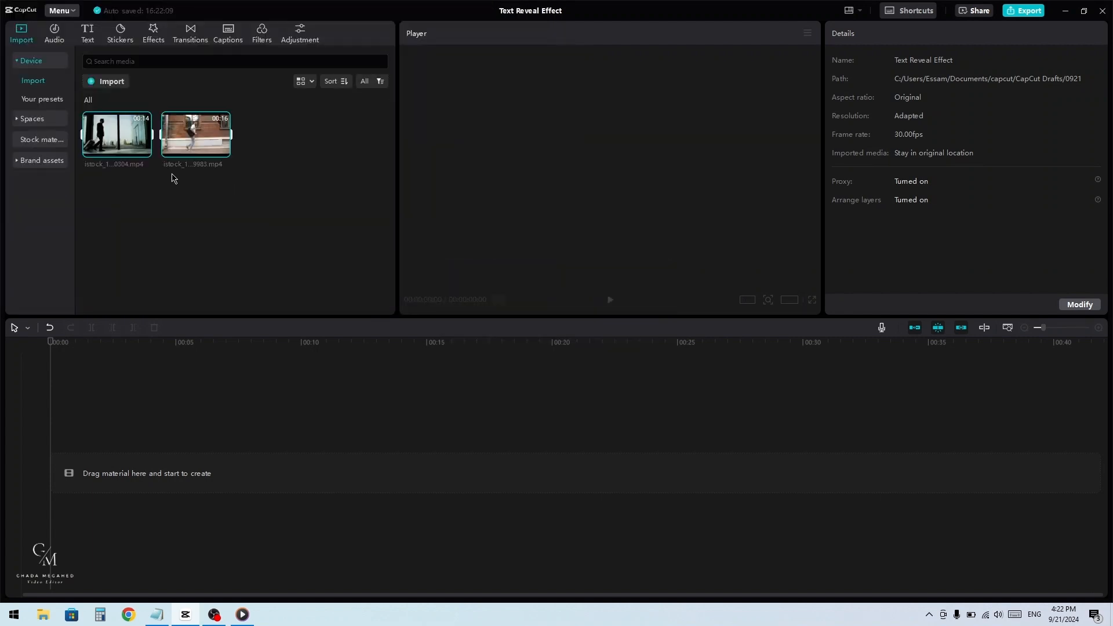
# - Place istock_1149740304.mp4, the clip of the walking man, at the start of the timeline's main track
pyautogui.click(154, 187)
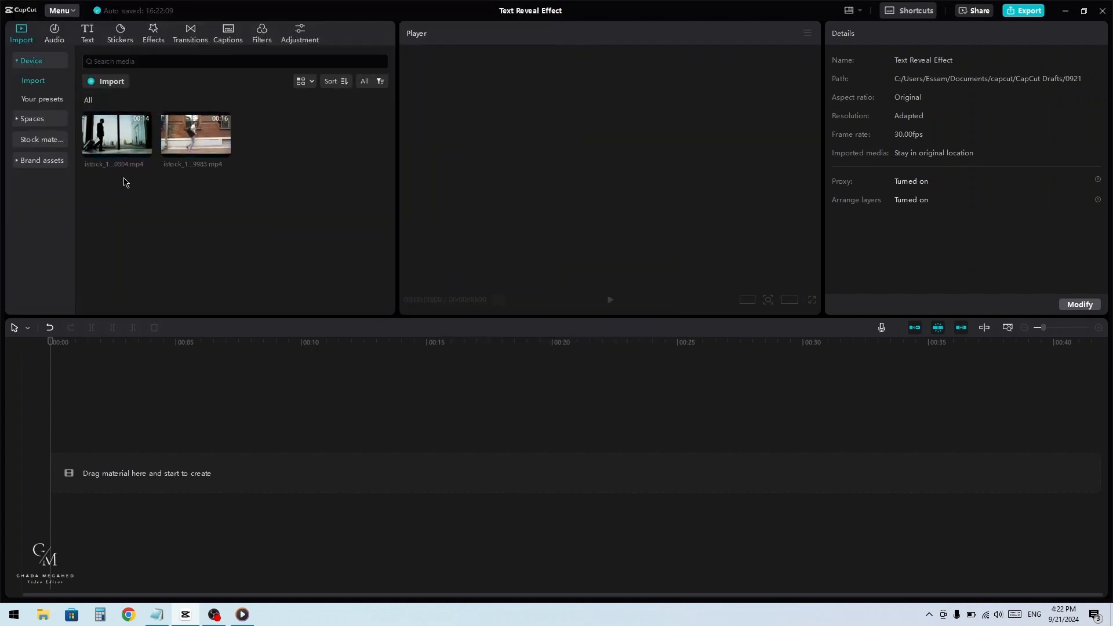
pyautogui.click(116, 143)
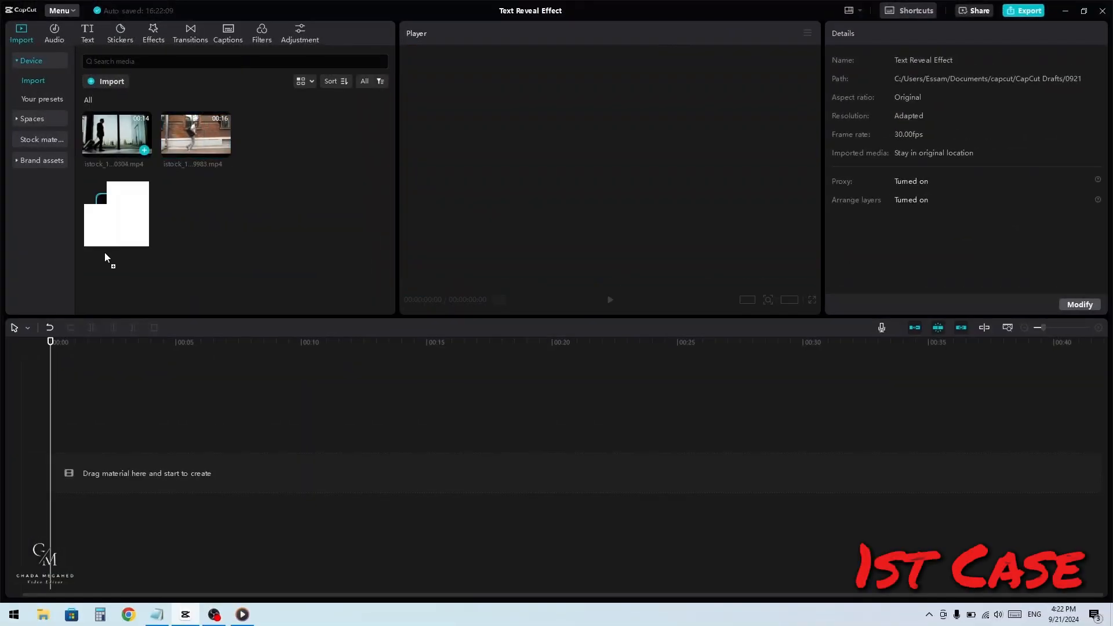
pyautogui.moveTo(105, 253); pyautogui.dragTo(173, 472)
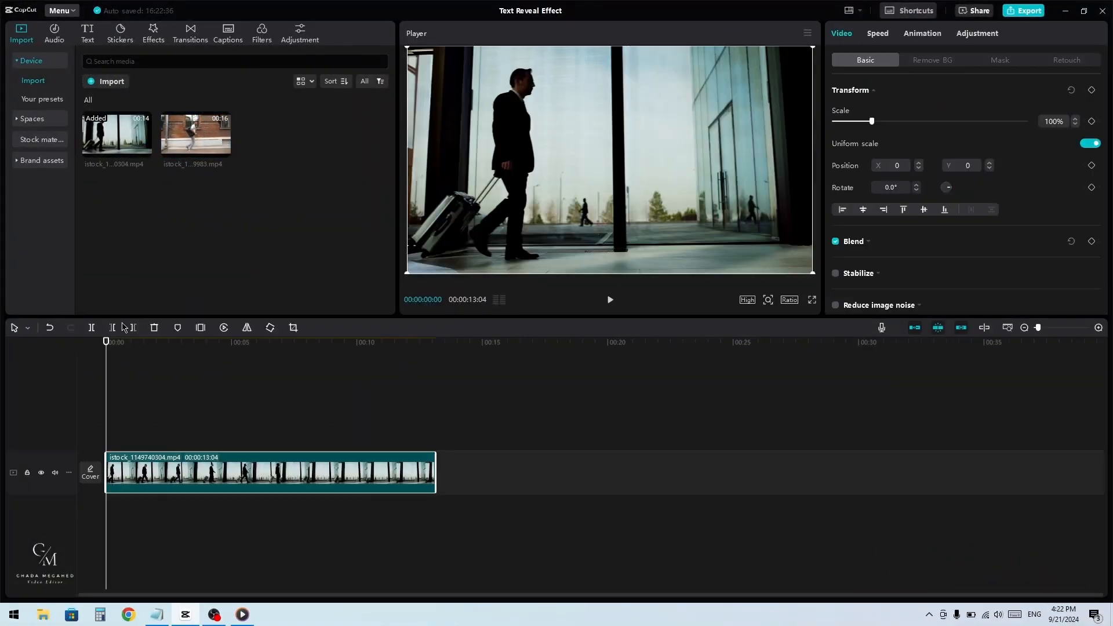
# - Add a default text on a track above the video and extend it to the full length of the clip
pyautogui.click(88, 36)
pyautogui.moveTo(107, 96); pyautogui.dragTo(127, 446)
pyautogui.moveTo(180, 441); pyautogui.dragTo(435, 441)
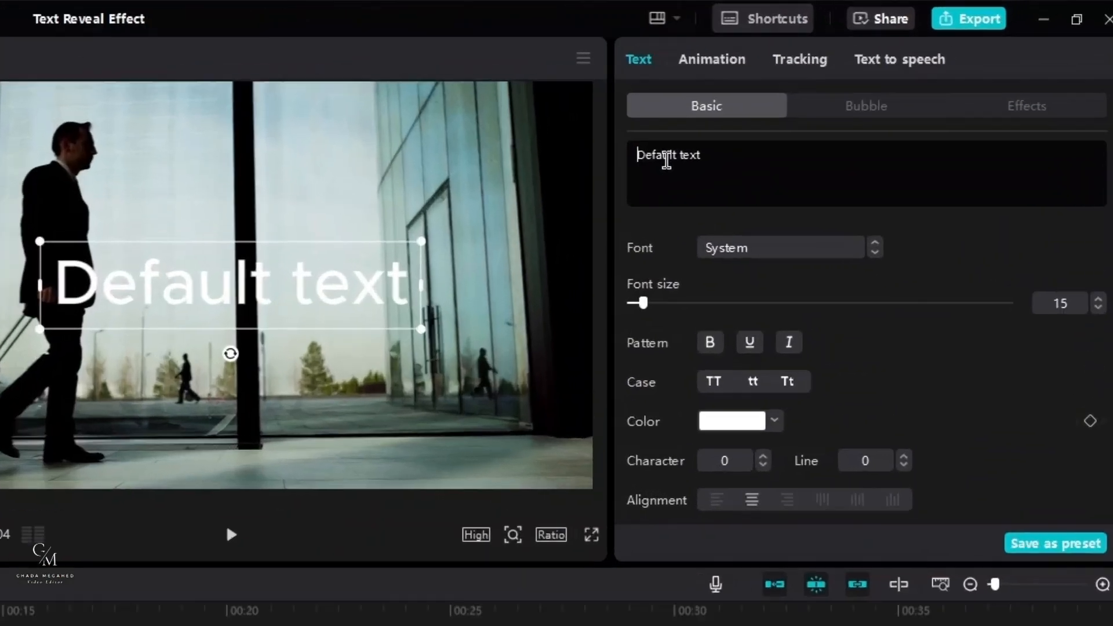
# - Replace the default text with "On the path to success", broken into two lines after "path"
pyautogui.tripleClick(854, 89)
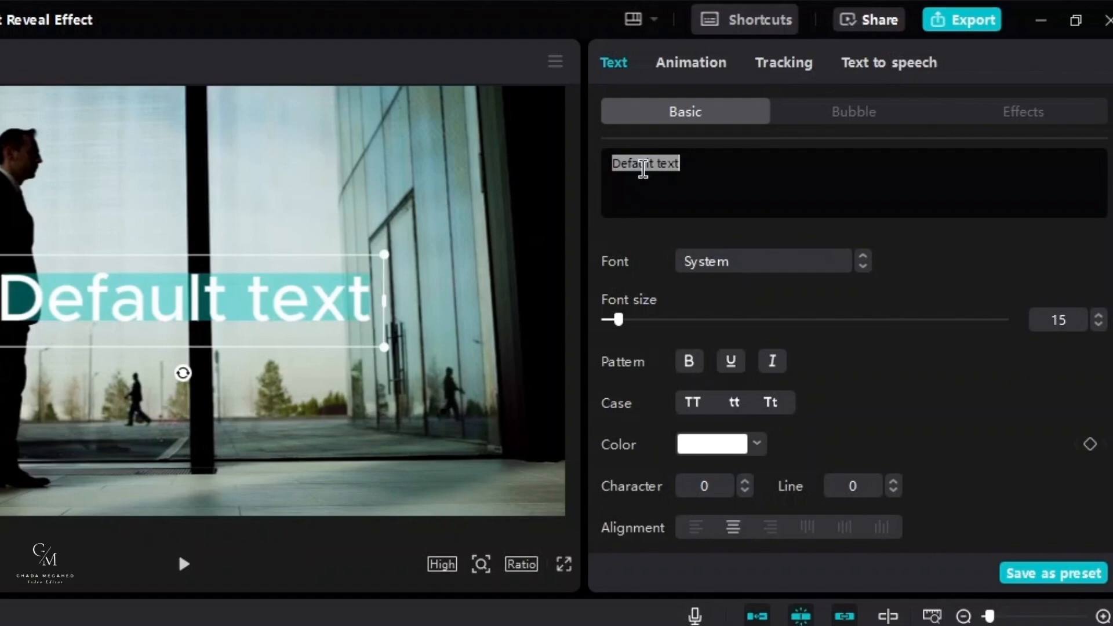
pyautogui.write('On the path to success')
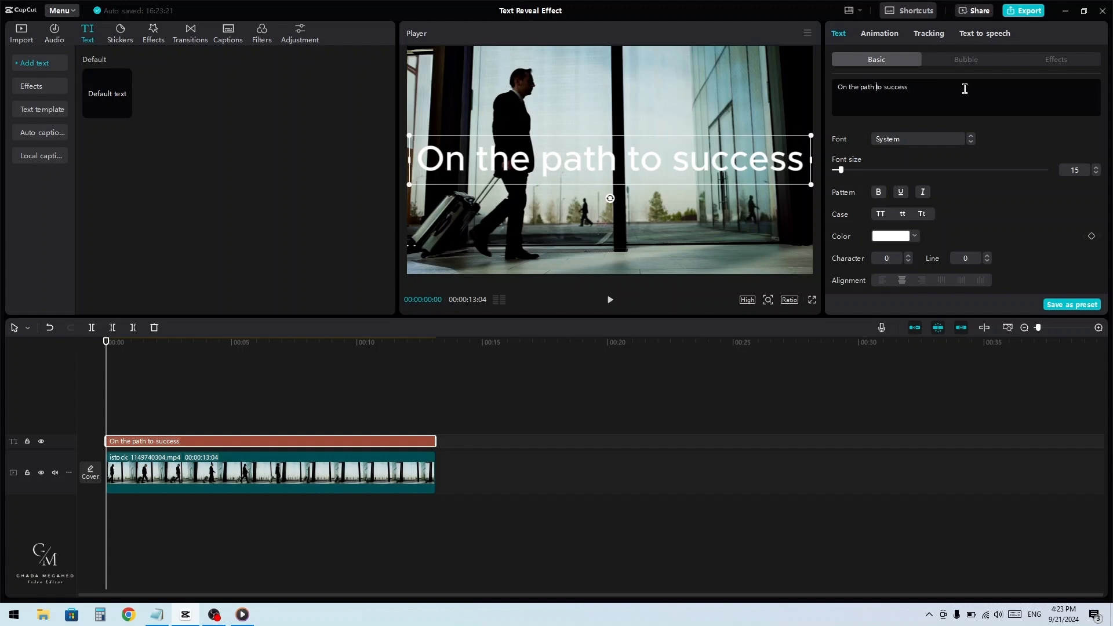
pyautogui.press('Return')
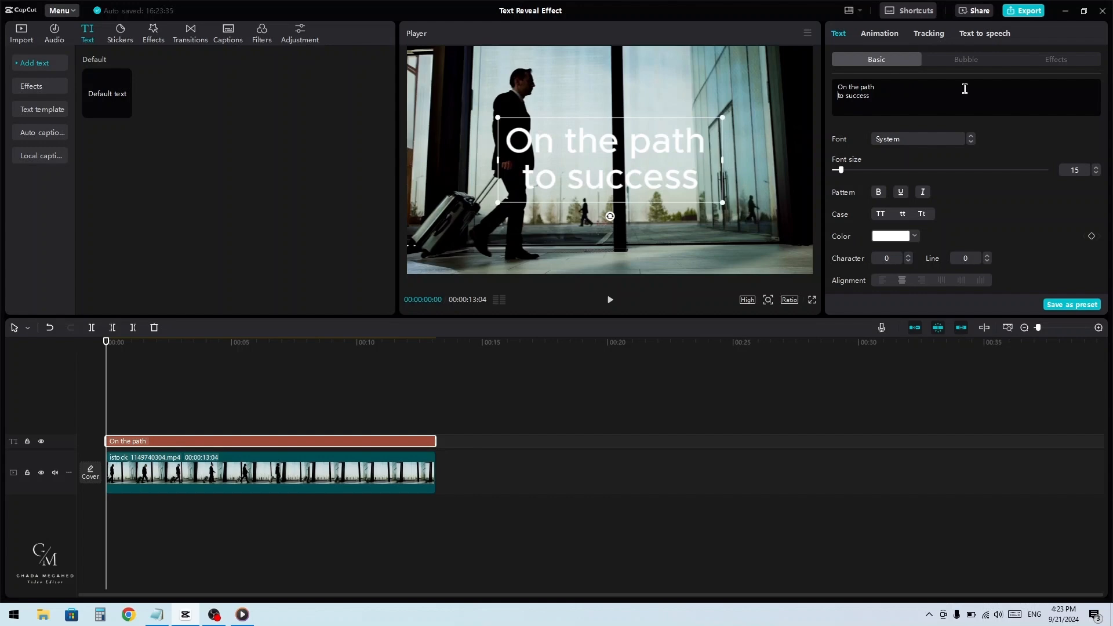
# - Set the title's font to Cunia-Bold, then enlarge the title slightly and shift it a little upward in the frame
pyautogui.click(959, 138)
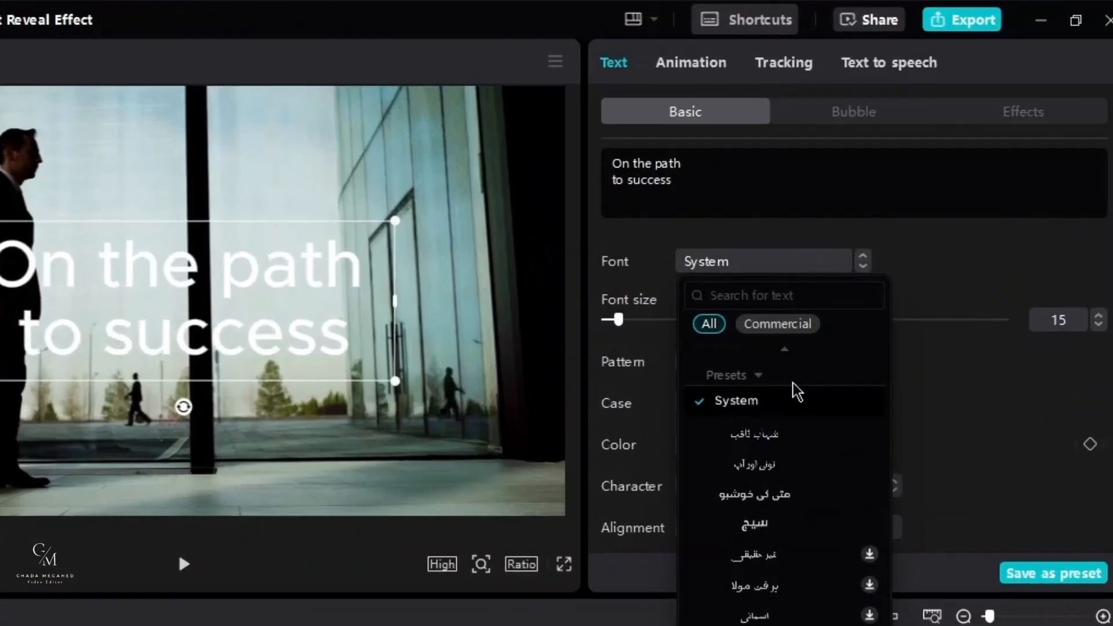
pyautogui.click(776, 403)
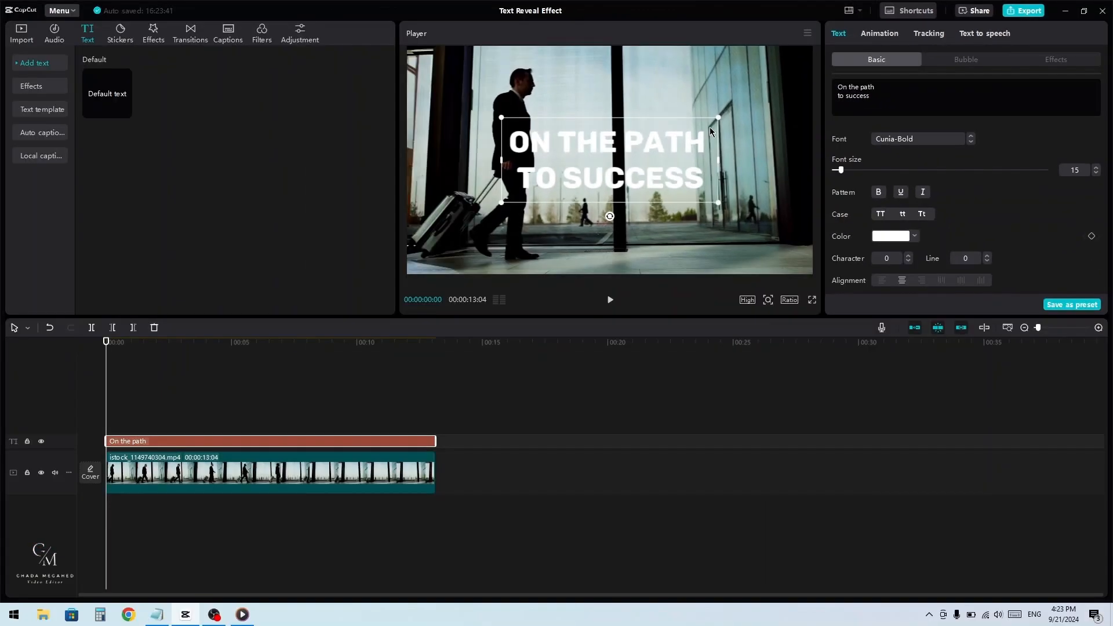
pyautogui.moveTo(713, 116); pyautogui.dragTo(735, 111)
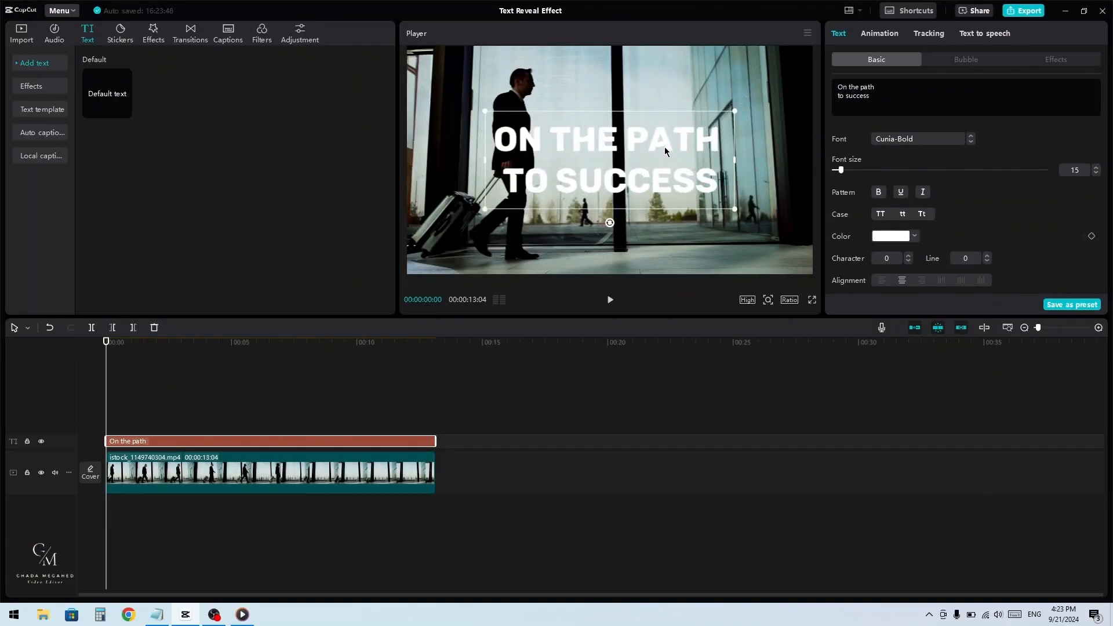
pyautogui.moveTo(655, 144); pyautogui.dragTo(656, 140)
# - Enable a shadow on the title and set its bluriness to 8%
pyautogui.scroll(-6, 919, 187)
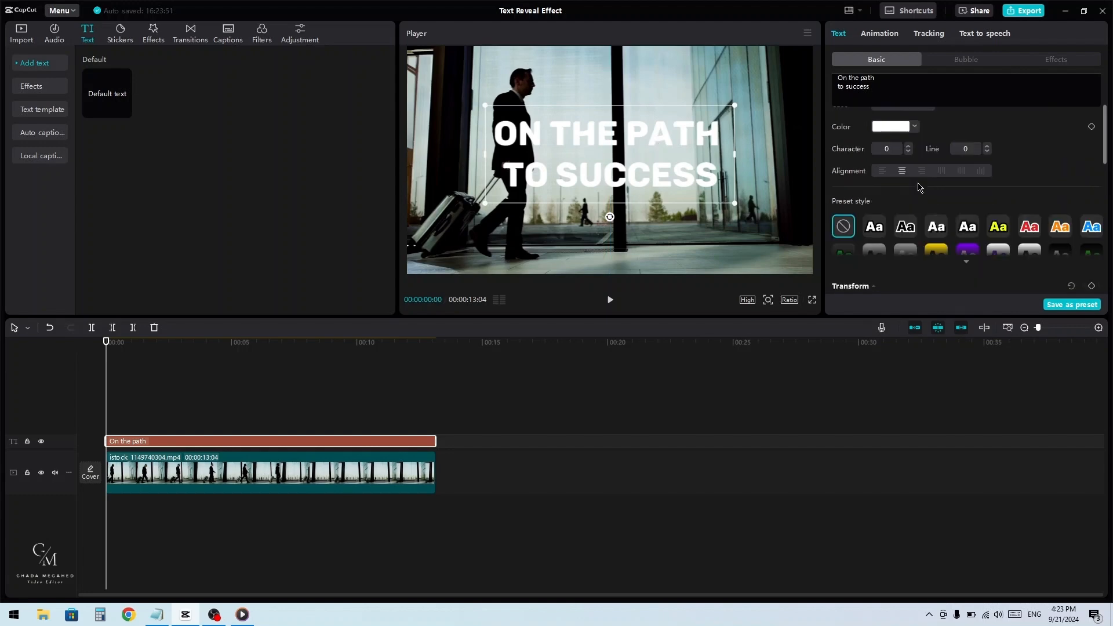
pyautogui.scroll(-5, 919, 186)
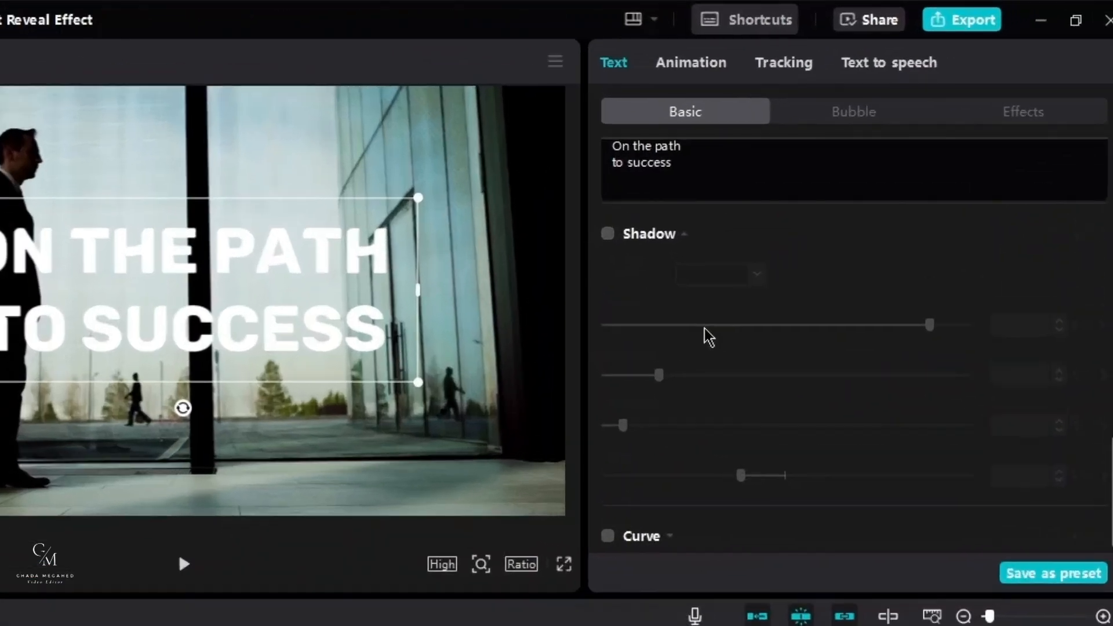
pyautogui.click(607, 233)
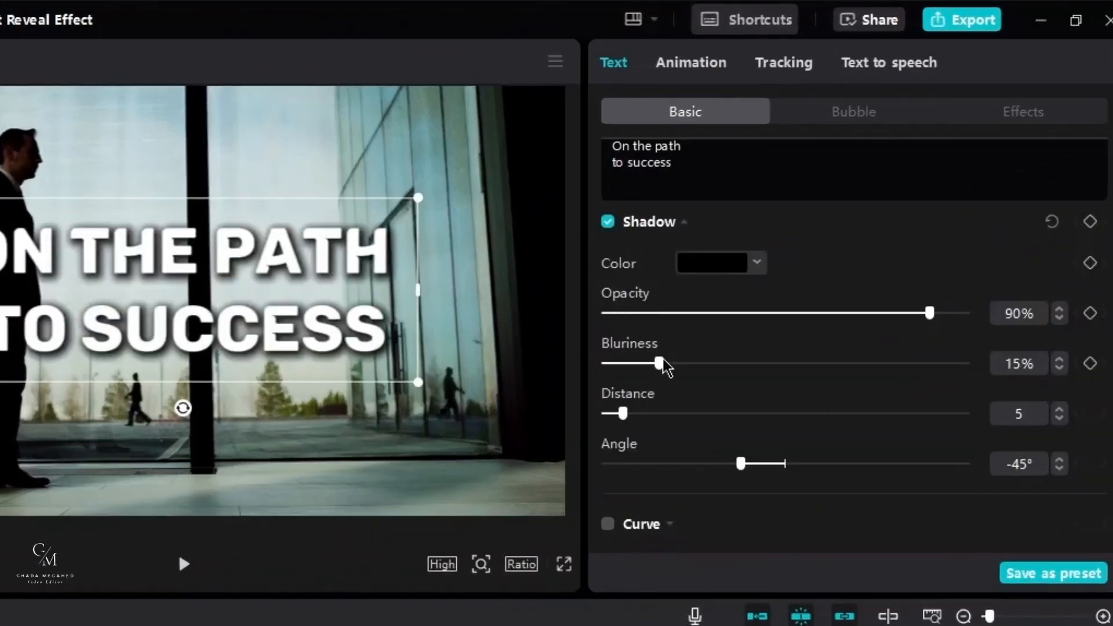
pyautogui.moveTo(657, 363); pyautogui.dragTo(634, 373)
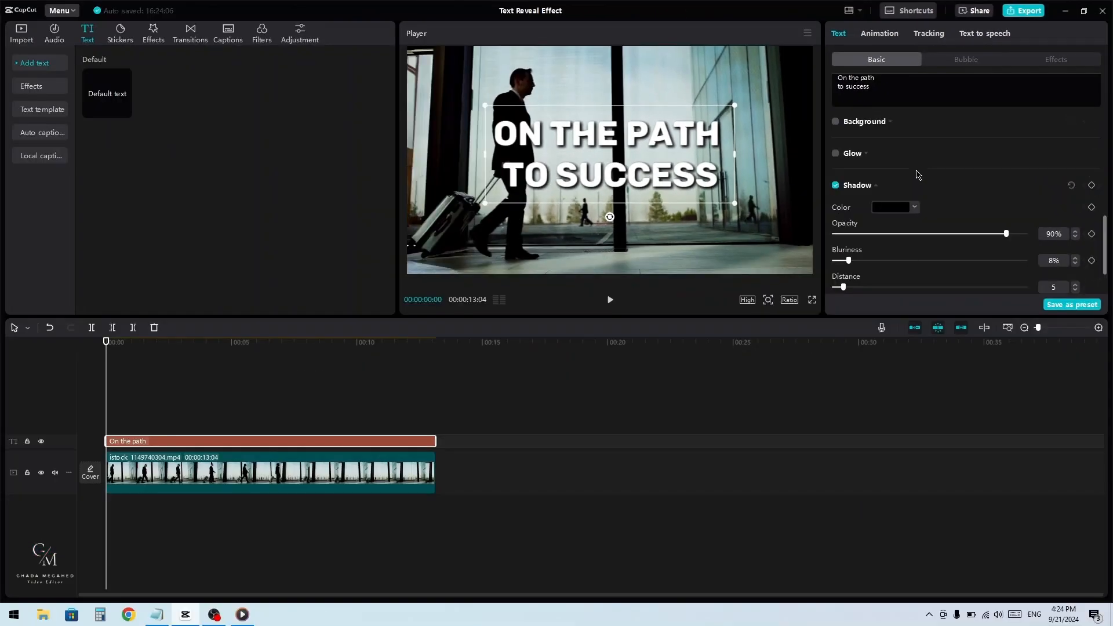
pyautogui.scroll(5, 917, 173)
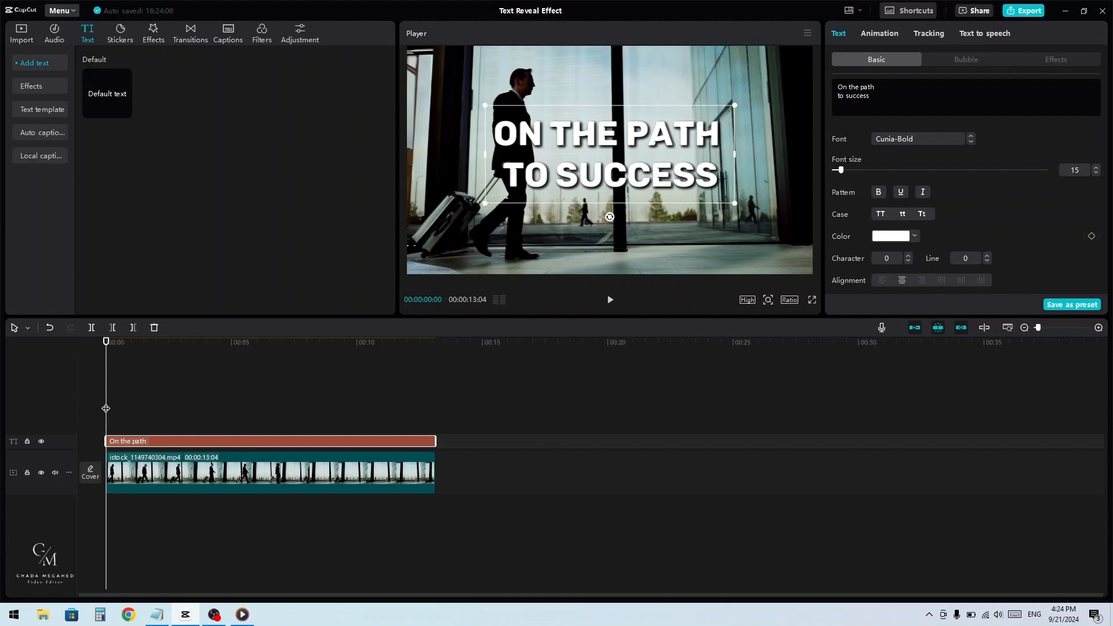
# - Scrub through the timeline to preview how the man walks past the title
pyautogui.moveTo(105, 408); pyautogui.dragTo(182, 406)
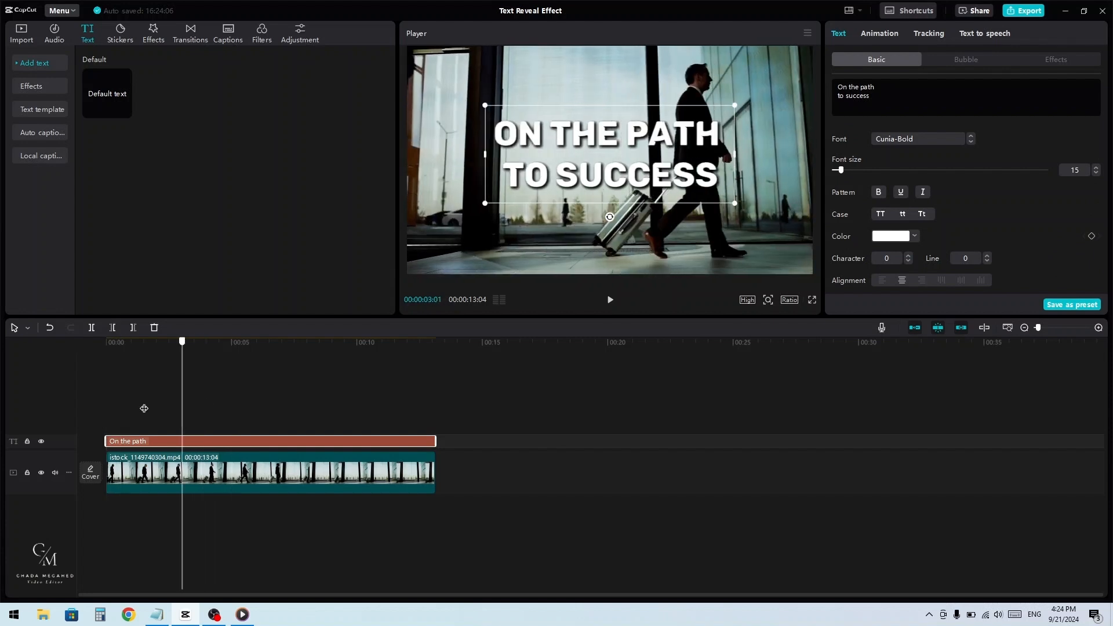
pyautogui.click(106, 408)
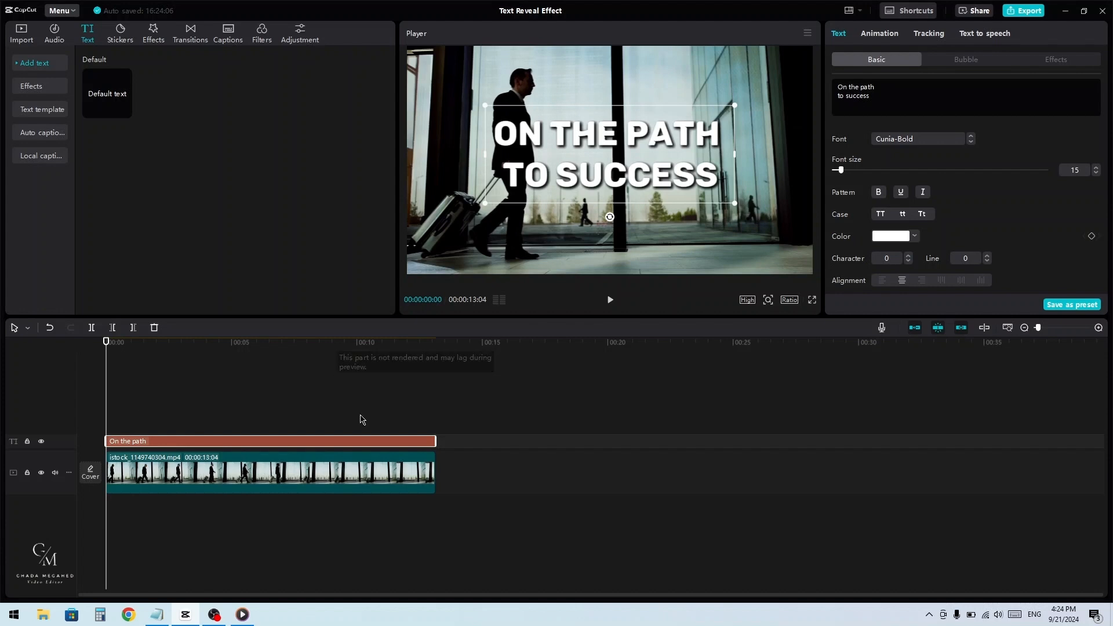
pyautogui.click(324, 408)
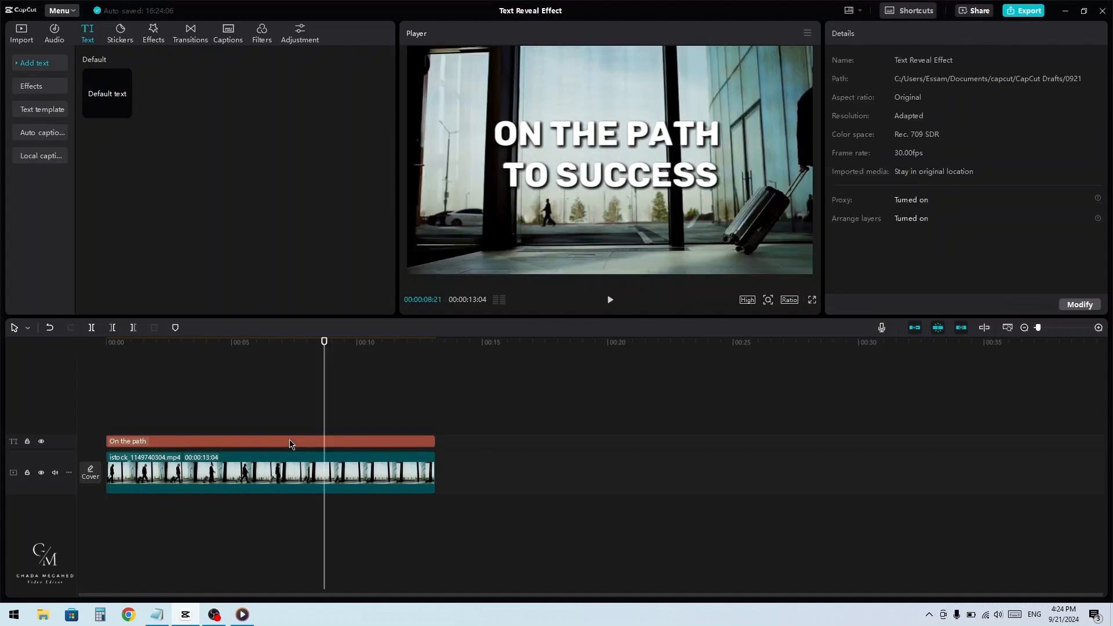
# - Convert the title text on the timeline into a compound clip
pyautogui.click(291, 443)
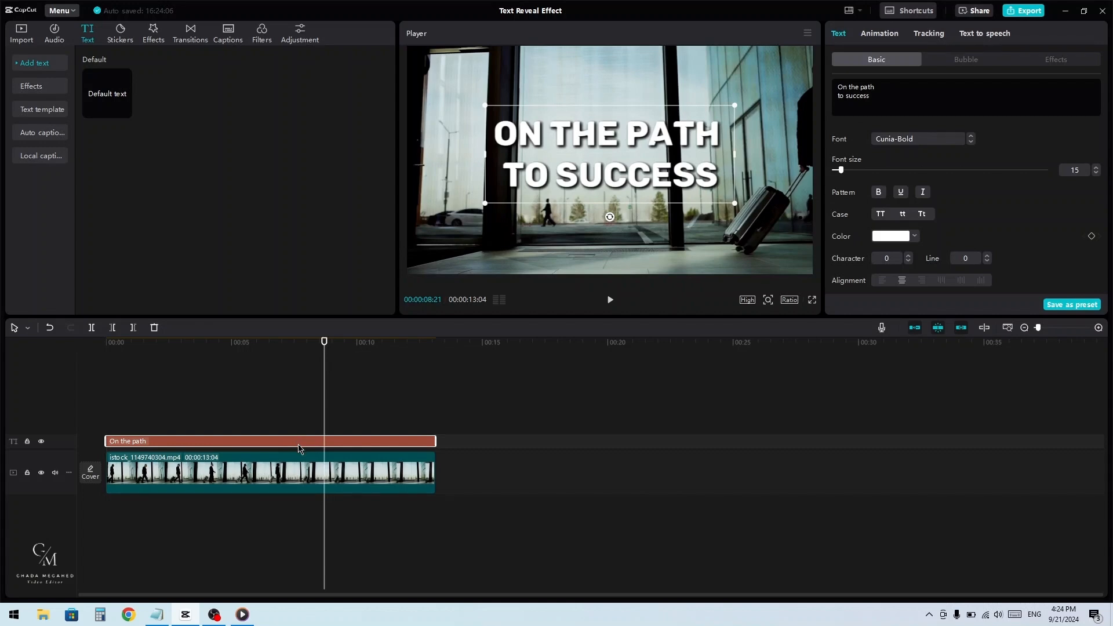
pyautogui.rightClick(298, 448)
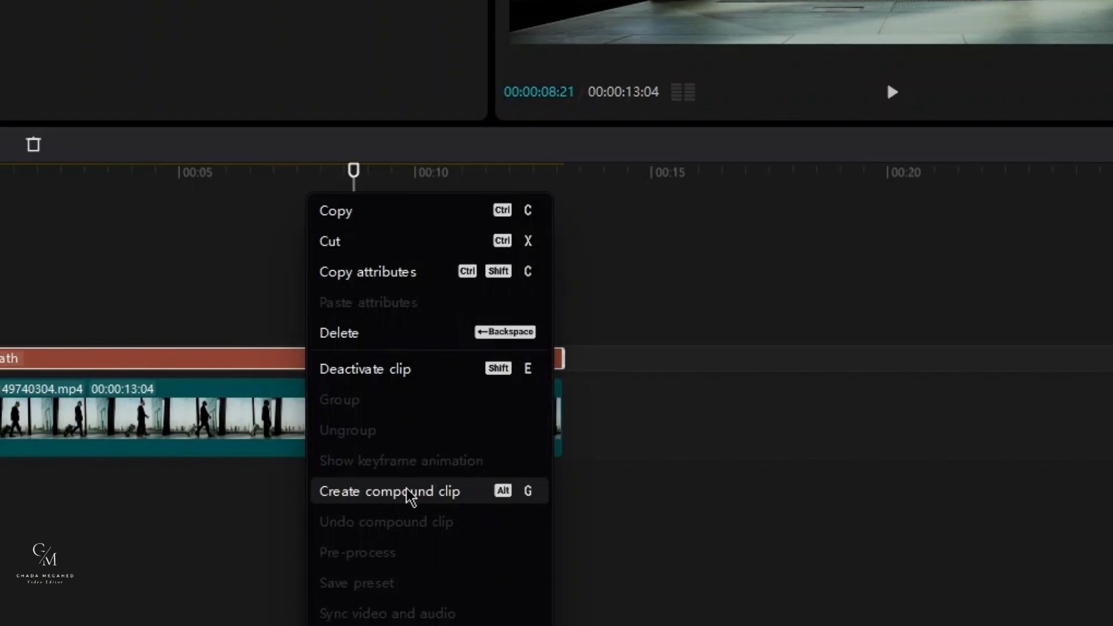
pyautogui.click(410, 497)
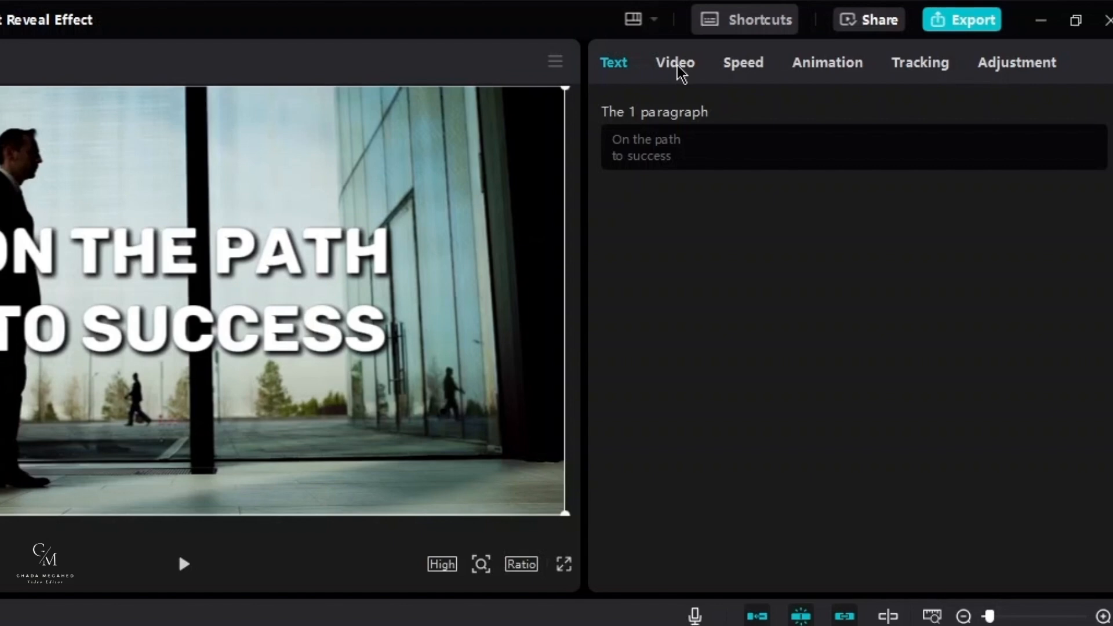
# - Apply a Horizontal mask to the compound clip, rotated -90° at X -584, Y -71, with a mask keyframe at 00:00:00:00
pyautogui.click(879, 36)
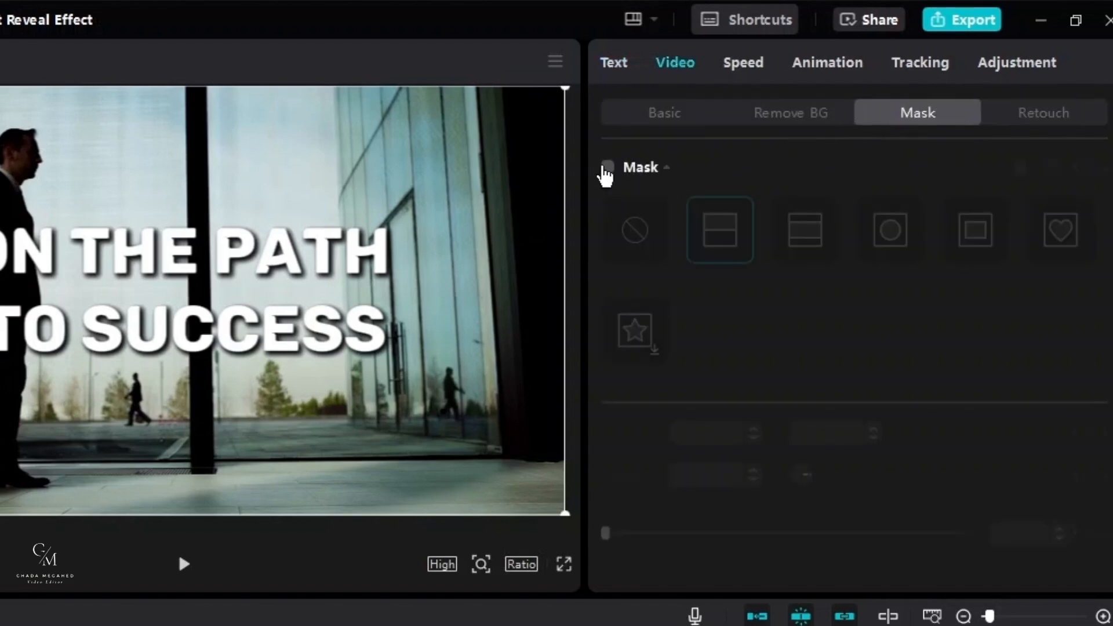
pyautogui.click(606, 169)
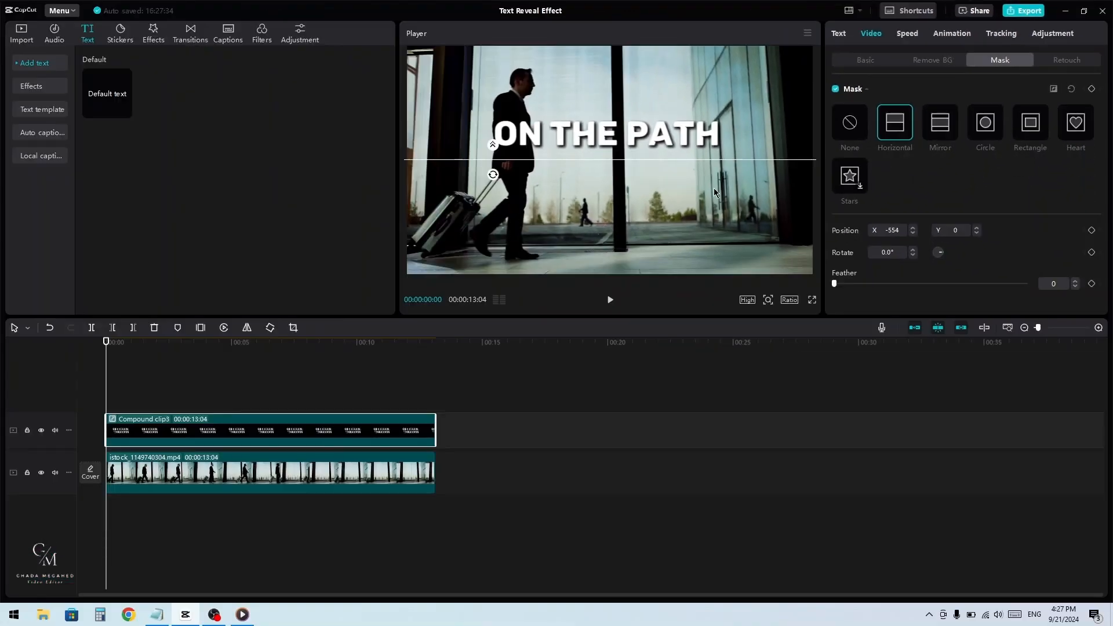
pyautogui.moveTo(492, 181)
pyautogui.mouseDown()
pyautogui.moveTo(635, 154)
pyautogui.moveTo(641, 164)
pyautogui.moveTo(486, 165)
pyautogui.mouseUp()
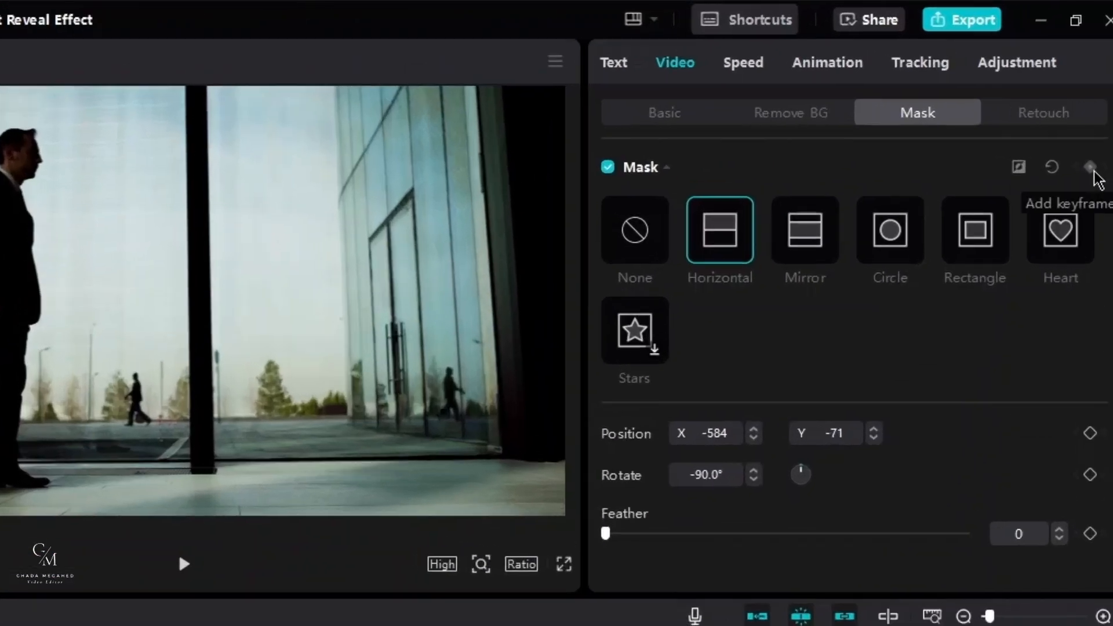
pyautogui.click(1089, 158)
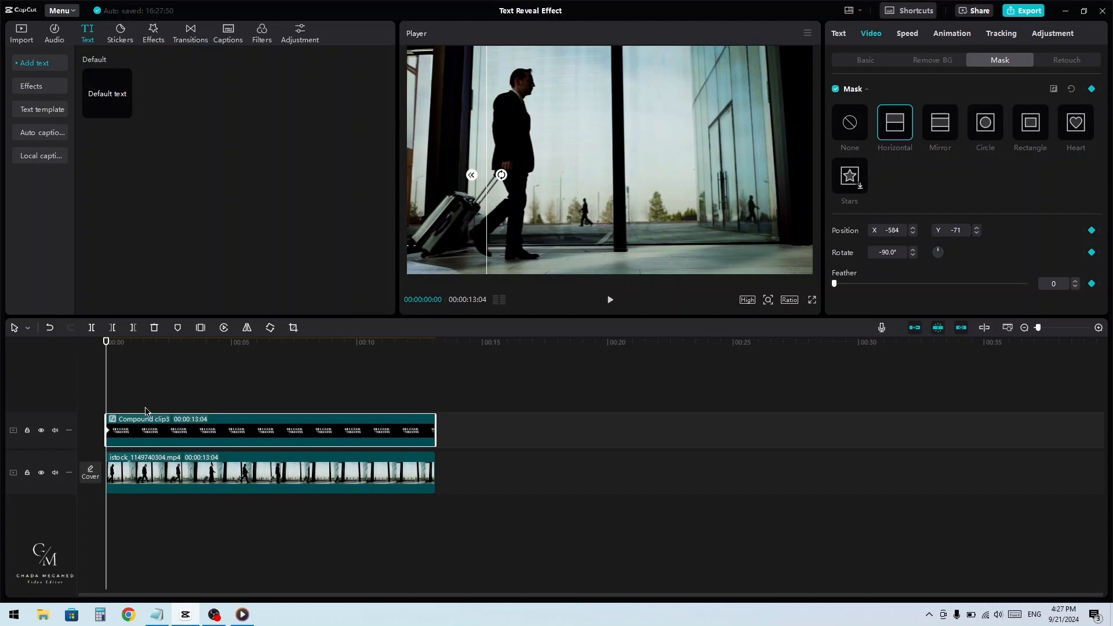
# - Keyframe the mask position at 00:00:00:19 by moving its edge to X -376, Y -41, along the walking man's body
pyautogui.press('Right')
pyautogui.press('Right')
pyautogui.press('Right')
pyautogui.press('Right')
pyautogui.press('Right')
pyautogui.press('Right')
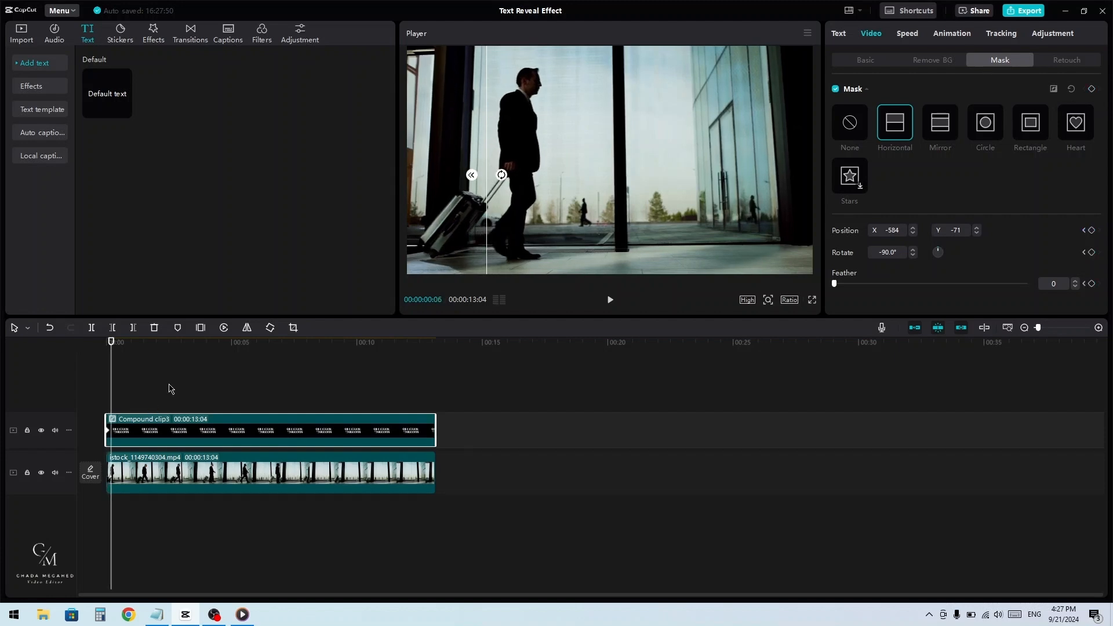
pyautogui.moveTo(485, 113); pyautogui.dragTo(530, 128)
pyautogui.press('Right')
pyautogui.press('Right')
pyautogui.press('Right')
pyautogui.press('Right')
pyautogui.press('Right')
pyautogui.press('Right')
pyautogui.press('Right')
pyautogui.press('Right')
pyautogui.press('Right')
pyautogui.press('Right')
pyautogui.press('Right')
pyautogui.press('Right')
pyautogui.press('Right')
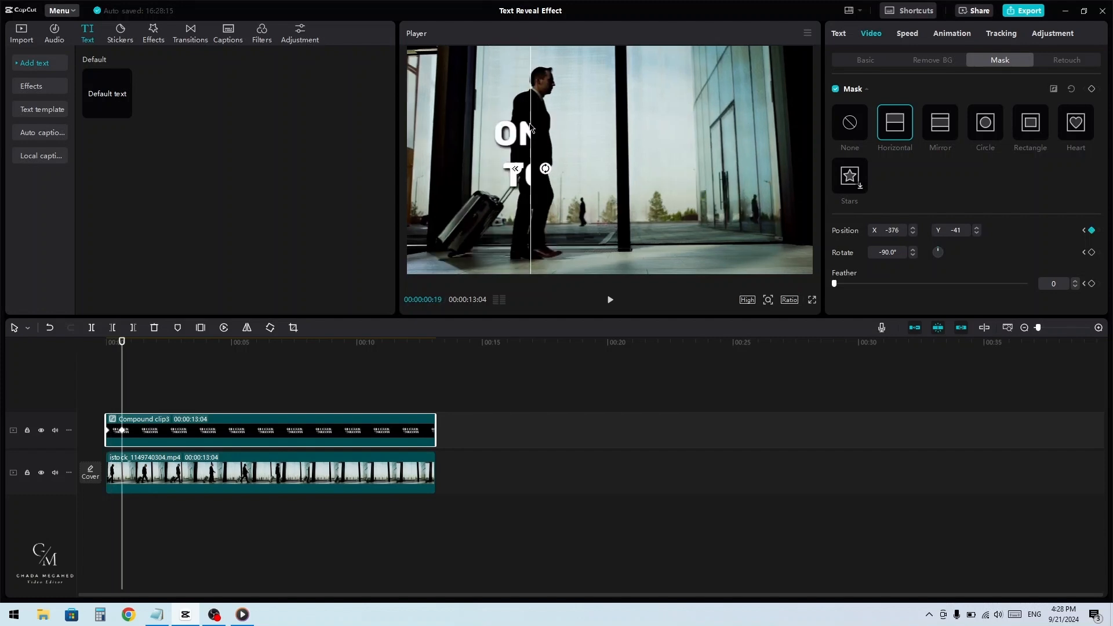
# - Advance the playhead seven frames to 00:00:00:26, where the walking man has moved past the mask edge
pyautogui.press('Right')
pyautogui.press('Right')
pyautogui.press('Right')
pyautogui.press('Right')
pyautogui.press('Right')
pyautogui.press('Right')
pyautogui.press('Right')
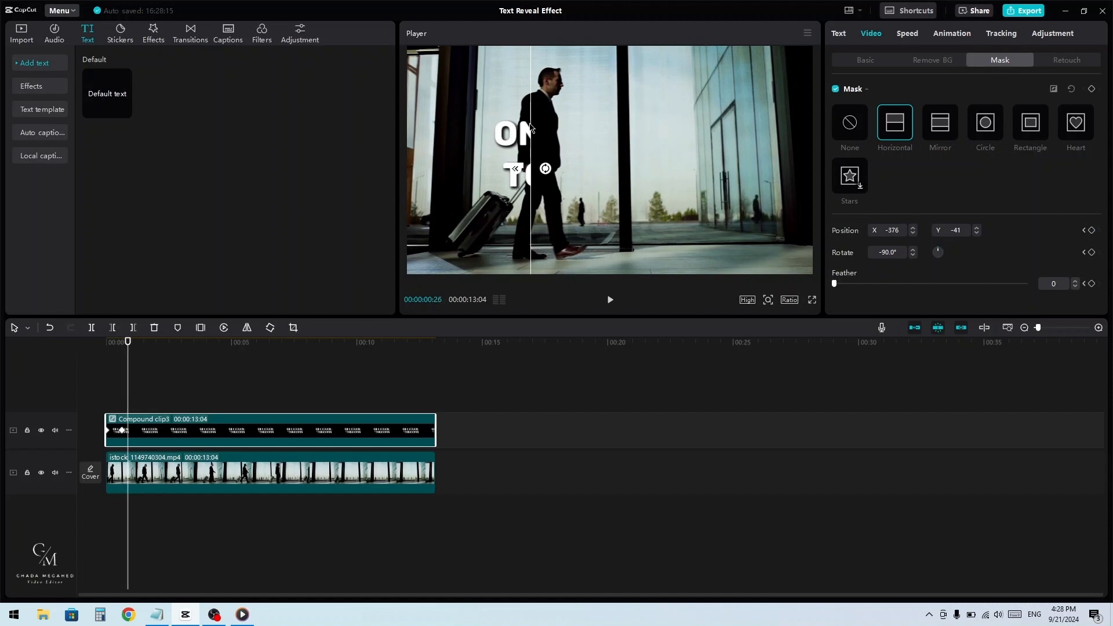
# - Keyframe the mask position every few frames up to 00:00:06:09, moving its edge along the walking man's body to X 724, Y 0
pyautogui.press('Right')
pyautogui.press('Right')
pyautogui.press('Right')
pyautogui.moveTo(530, 127); pyautogui.dragTo(762, 123)
pyautogui.press('Right')
pyautogui.press('Right')
pyautogui.press('Right')
pyautogui.press('Right')
pyautogui.press('Right')
pyautogui.press('Right')
pyautogui.press('Right')
pyautogui.press('Right')
pyautogui.press('Right')
pyautogui.press('Right')
pyautogui.press('Right')
pyautogui.press('Right')
pyautogui.press('Right')
pyautogui.press('Right')
pyautogui.press('Right')
pyautogui.press('Right')
pyautogui.press('Right')
pyautogui.press('Right')
pyautogui.press('Right')
pyautogui.press('Right')
pyautogui.press('Right')
pyautogui.press('Right')
pyautogui.press('Right')
pyautogui.press('Right')
pyautogui.press('Right')
pyautogui.press('Right')
pyautogui.press('Right')
pyautogui.press('Right')
pyautogui.press('Right')
pyautogui.press('Right')
pyautogui.press('Right')
pyautogui.press('Right')
pyautogui.press('Right')
pyautogui.press('Right')
pyautogui.press('Right')
pyautogui.press('Right')
pyautogui.press('Right')
pyautogui.press('Right')
pyautogui.press('Right')
pyautogui.press('Right')
pyautogui.press('Right')
pyautogui.press('Right')
pyautogui.press('Right')
pyautogui.press('Right')
pyautogui.press('Right')
pyautogui.press('Right')
pyautogui.press('Right')
pyautogui.press('Right')
pyautogui.press('Right')
pyautogui.press('Right')
pyautogui.press('Right')
pyautogui.press('Right')
pyautogui.press('Right')
pyautogui.press('Right')
pyautogui.press('Right')
pyautogui.press('Right')
pyautogui.press('Right')
pyautogui.press('Right')
pyautogui.press('Right')
pyautogui.press('Right')
pyautogui.press('Right')
pyautogui.press('Right')
pyautogui.press('Right')
pyautogui.press('Right')
pyautogui.press('Right')
pyautogui.press('Right')
pyautogui.press('Right')
pyautogui.press('Right')
pyautogui.press('Right')
pyautogui.press('Right')
pyautogui.press('Right')
pyautogui.press('Right')
pyautogui.press('Right')
pyautogui.press('Right')
pyautogui.press('Right')
pyautogui.press('Right')
pyautogui.press('Right')
pyautogui.press('Right')
pyautogui.press('Right')
pyautogui.press('Right')
pyautogui.press('Right')
pyautogui.press('Right')
pyautogui.press('Right')
pyautogui.press('Right')
pyautogui.press('Right')
pyautogui.press('Right')
pyautogui.press('Right')
pyautogui.press('Right')
pyautogui.press('Right')
pyautogui.press('Right')
pyautogui.press('Right')
pyautogui.press('Right')
pyautogui.press('Right')
pyautogui.press('Right')
pyautogui.press('Right')
pyautogui.press('Right')
pyautogui.press('Right')
pyautogui.press('Right')
pyautogui.press('Right')
pyautogui.press('Right')
pyautogui.press('Right')
pyautogui.press('Right')
pyautogui.press('Right')
pyautogui.press('Right')
pyautogui.press('Right')
pyautogui.press('Right')
pyautogui.press('Right')
pyautogui.press('Right')
pyautogui.press('Right')
pyautogui.press('Right')
pyautogui.press('Right')
pyautogui.press('Right')
pyautogui.press('Right')
pyautogui.press('Right')
pyautogui.press('Right')
pyautogui.press('Right')
pyautogui.press('Right')
pyautogui.press('Right')
pyautogui.press('Right')
pyautogui.press('Right')
pyautogui.press('Right')
pyautogui.press('Right')
pyautogui.press('Right')
pyautogui.press('Right')
pyautogui.press('Right')
pyautogui.press('Right')
pyautogui.press('Right')
pyautogui.press('Right')
pyautogui.press('Right')
pyautogui.press('Right')
pyautogui.press('Right')
pyautogui.press('Right')
pyautogui.press('Right')
pyautogui.press('Right')
pyautogui.press('Right')
pyautogui.press('Right')
pyautogui.press('Right')
pyautogui.press('Right')
pyautogui.press('Right')
pyautogui.press('Right')
pyautogui.press('Right')
pyautogui.press('Right')
pyautogui.press('Right')
pyautogui.press('Right')
pyautogui.press('Right')
pyautogui.press('Right')
pyautogui.press('Right')
pyautogui.press('Right')
pyautogui.press('Right')
pyautogui.press('Right')
pyautogui.press('Right')
pyautogui.press('Right')
pyautogui.press('Right')
pyautogui.press('Right')
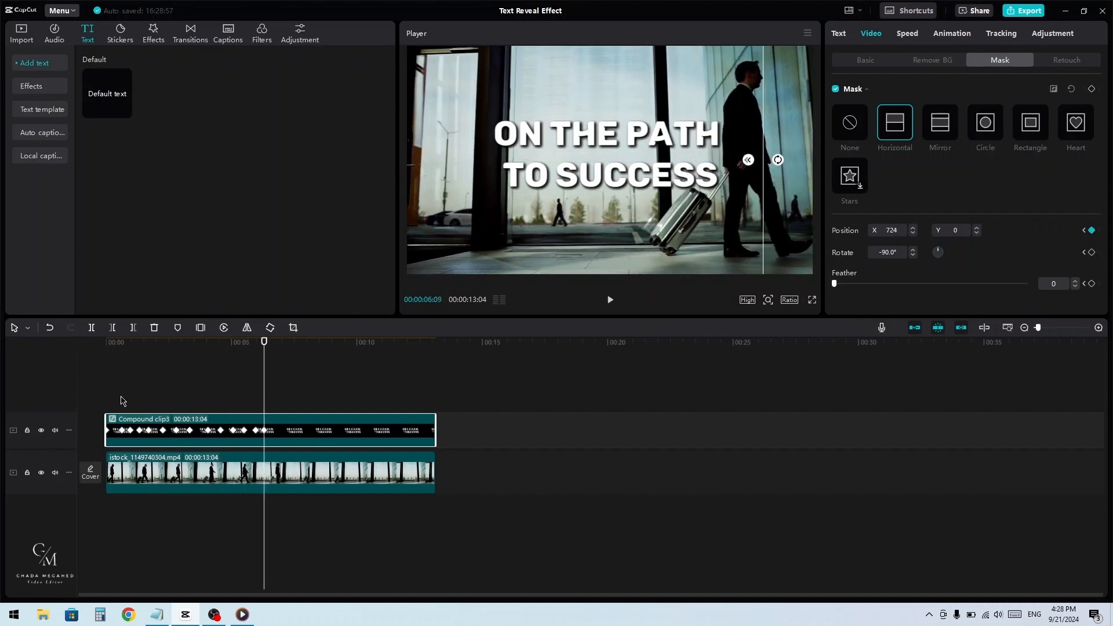
# - Deselect the compound clip and play the video from 00:00:00:00 to review the text reveal
pyautogui.click(121, 400)
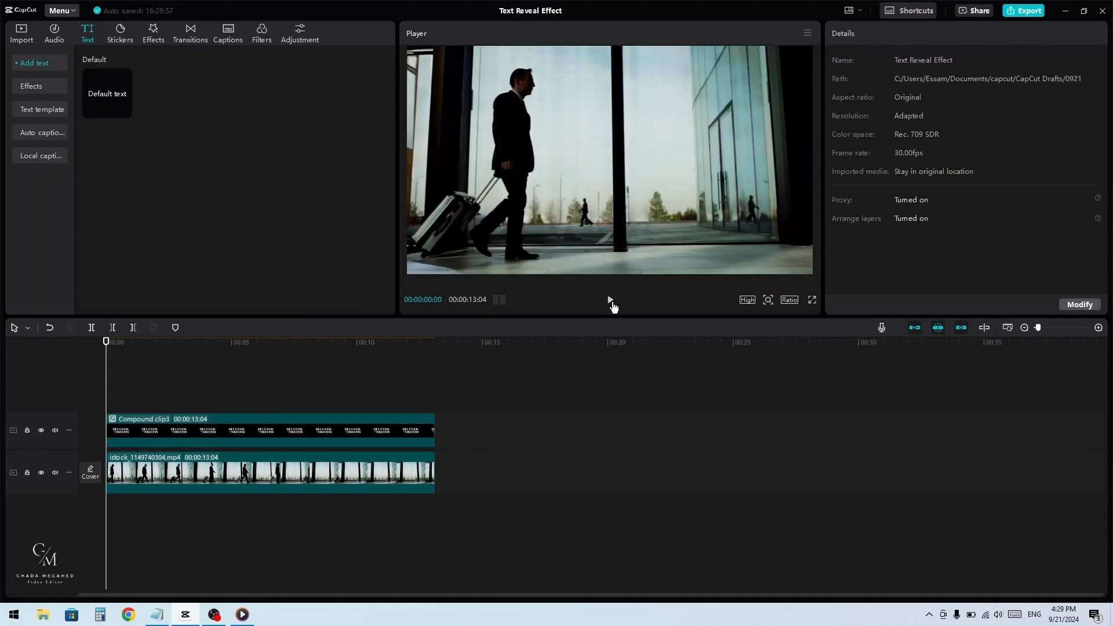
pyautogui.click(609, 301)
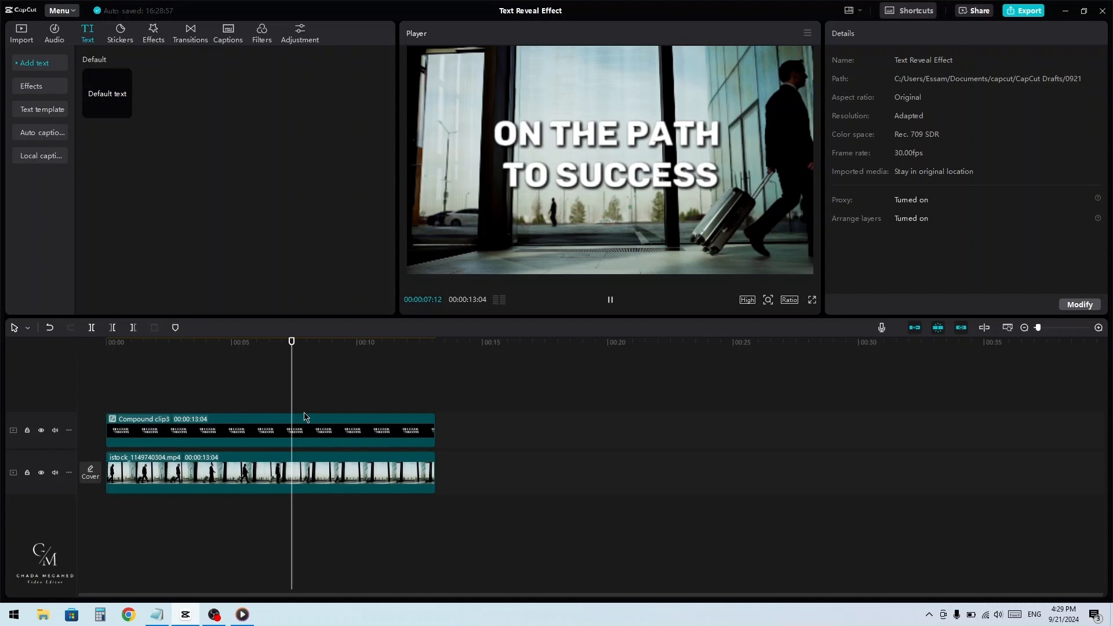
# - Duplicate the istock_1149740304.mp4 clip onto a track above the compound clip and enable Auto removal of the copy's background
pyautogui.click(190, 477)
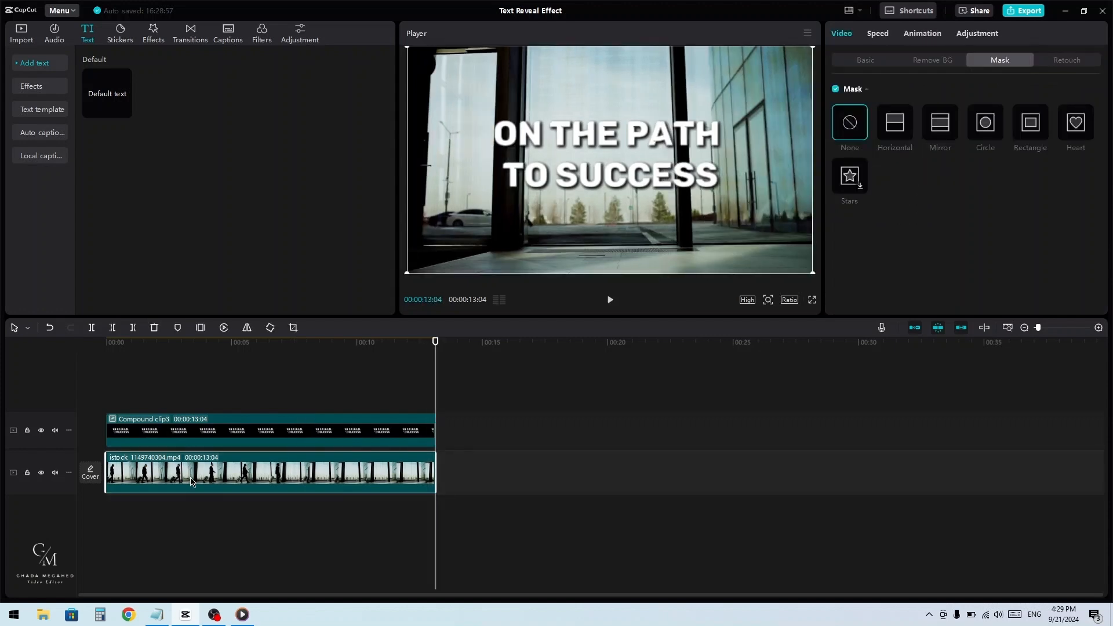
pyautogui.moveTo(191, 478); pyautogui.dragTo(187, 407)
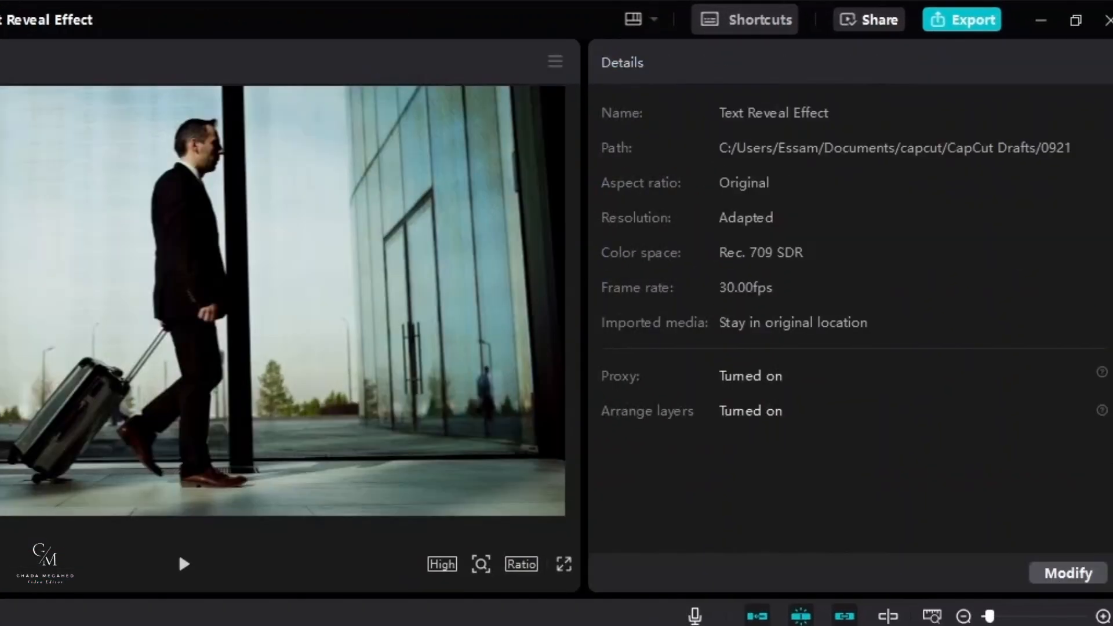
pyautogui.click(221, 624)
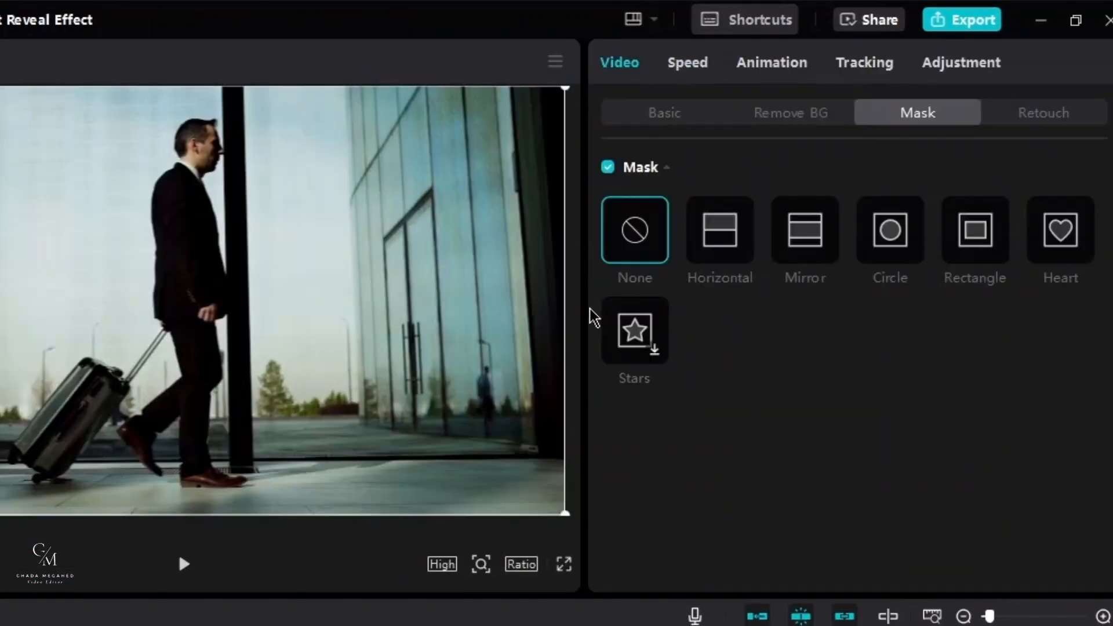
pyautogui.click(768, 116)
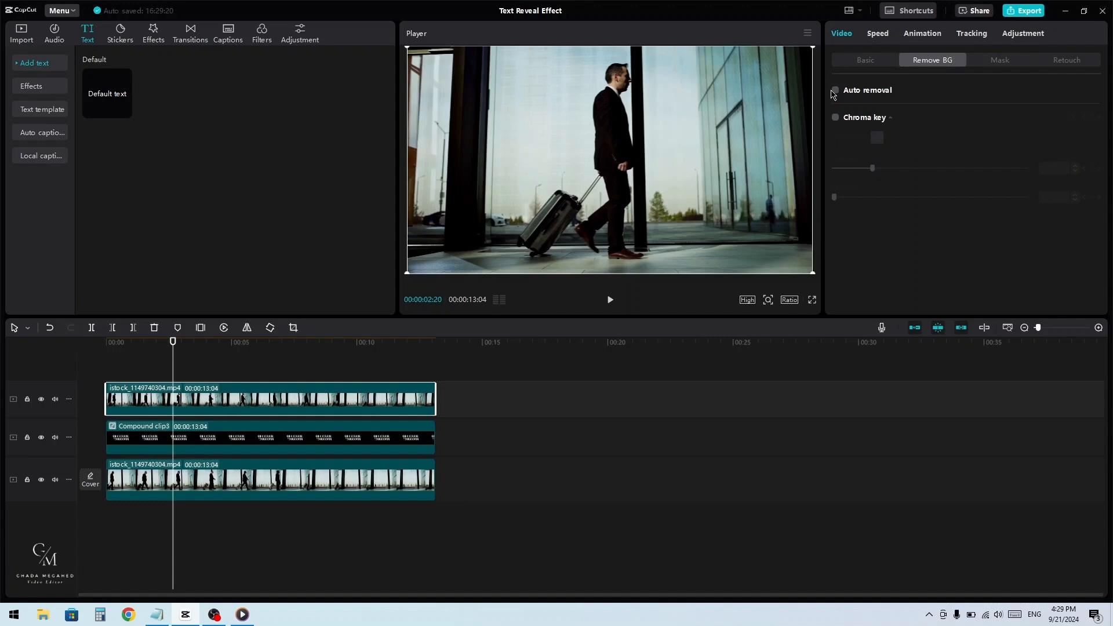
pyautogui.click(835, 90)
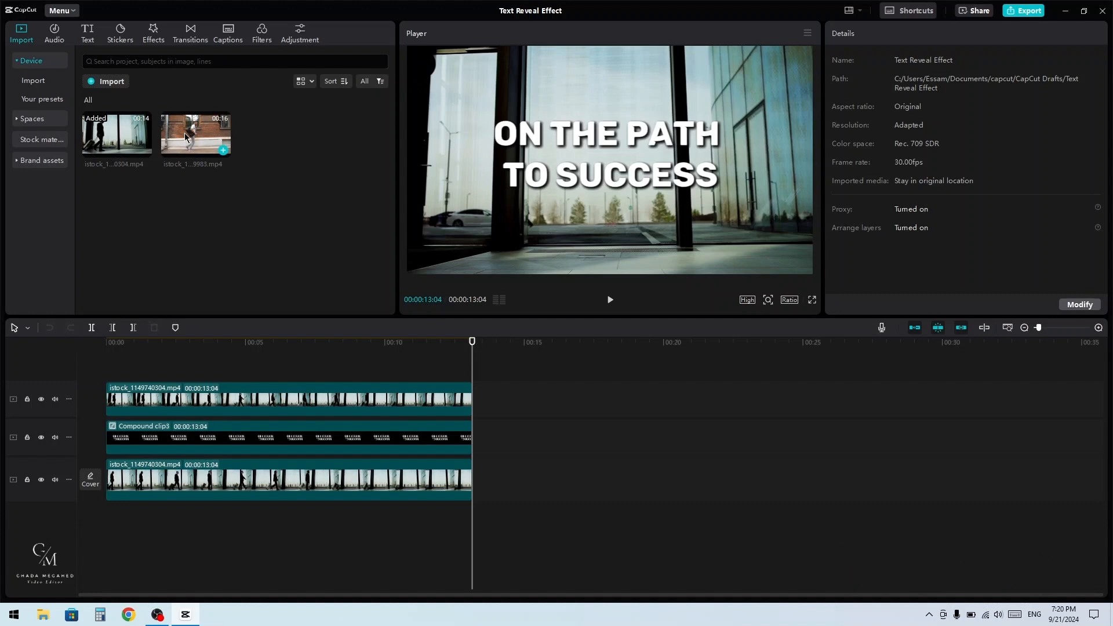
# - Append the second imported video, the man walking past a brick wall, to the end of the main track and preview it
pyautogui.moveTo(184, 133); pyautogui.dragTo(471, 480)
pyautogui.click(609, 300)
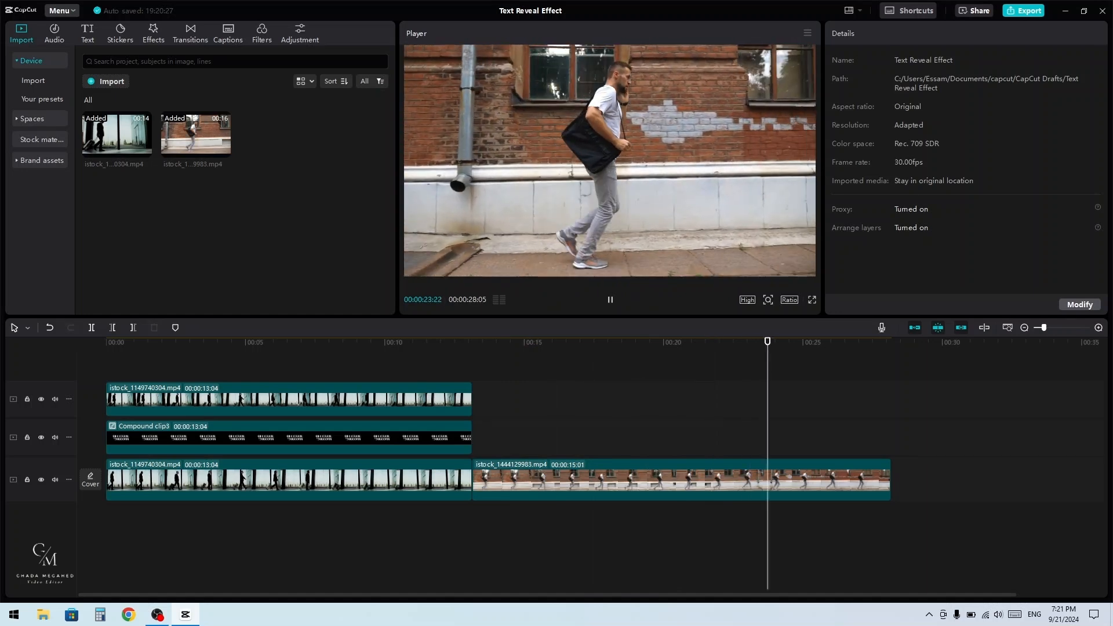
pyautogui.press('space')
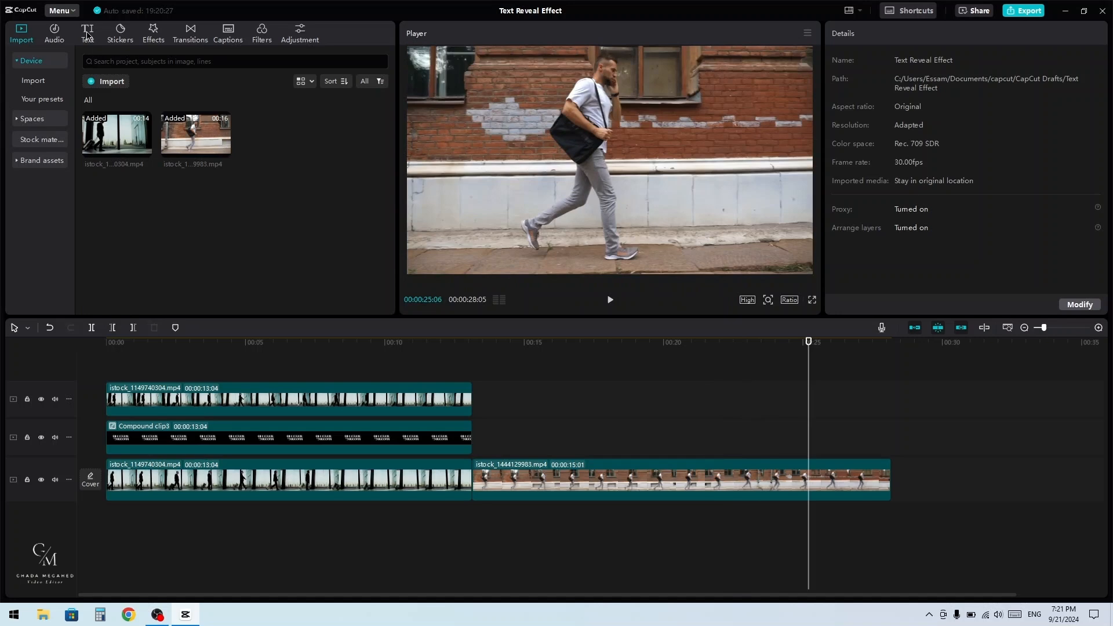
# - Add a default text above the brick wall clip and extend it to span the clip's whole length
pyautogui.click(87, 35)
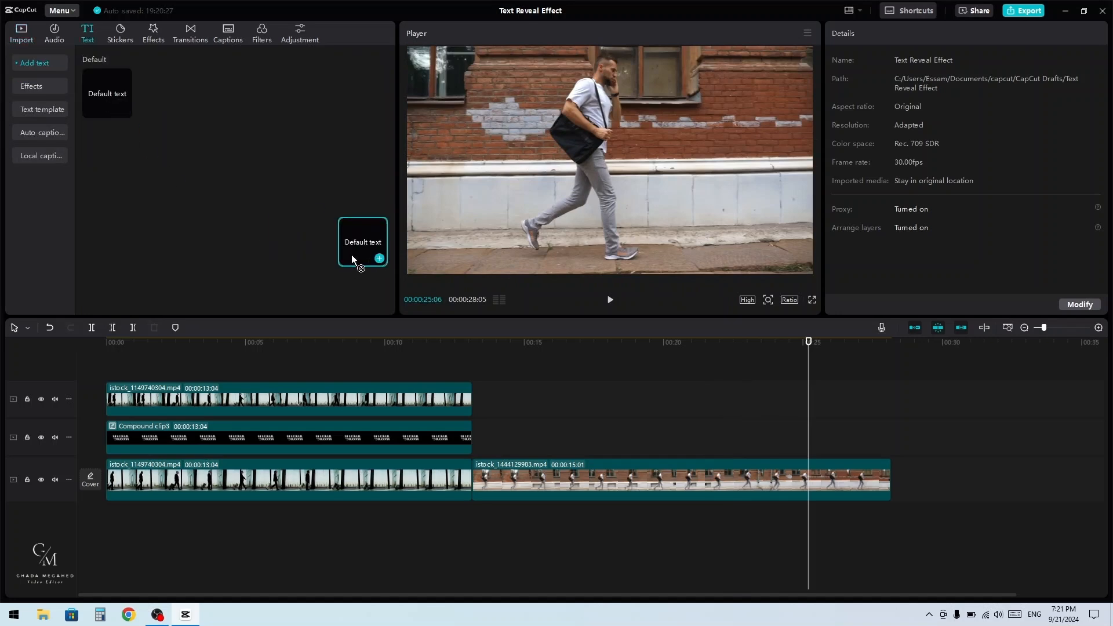
pyautogui.moveTo(352, 255); pyautogui.dragTo(482, 405)
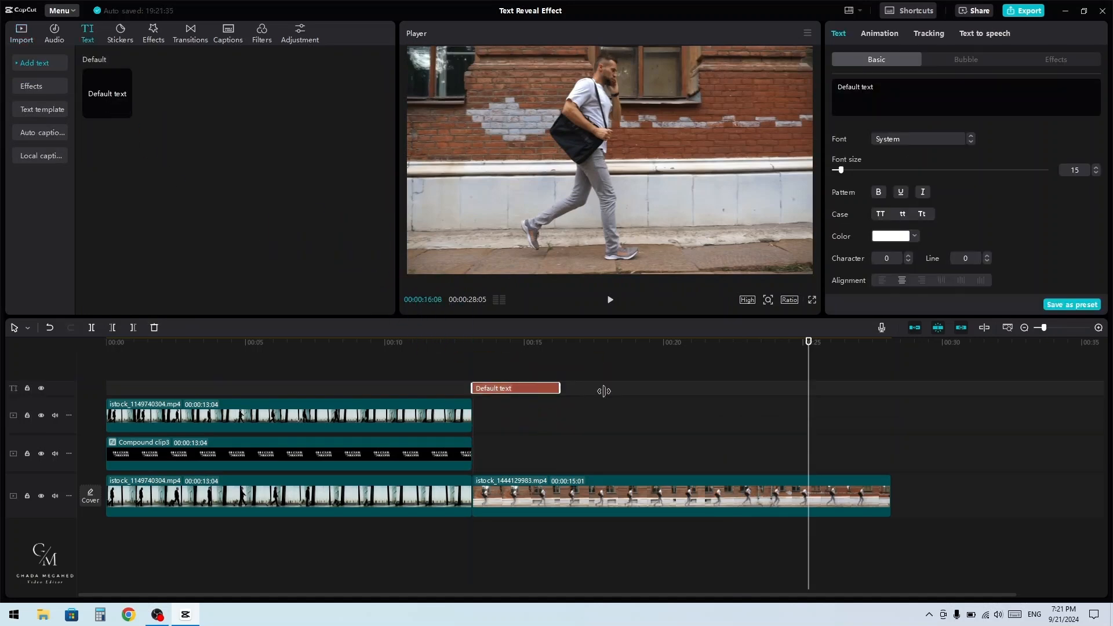
pyautogui.moveTo(603, 391); pyautogui.dragTo(876, 389)
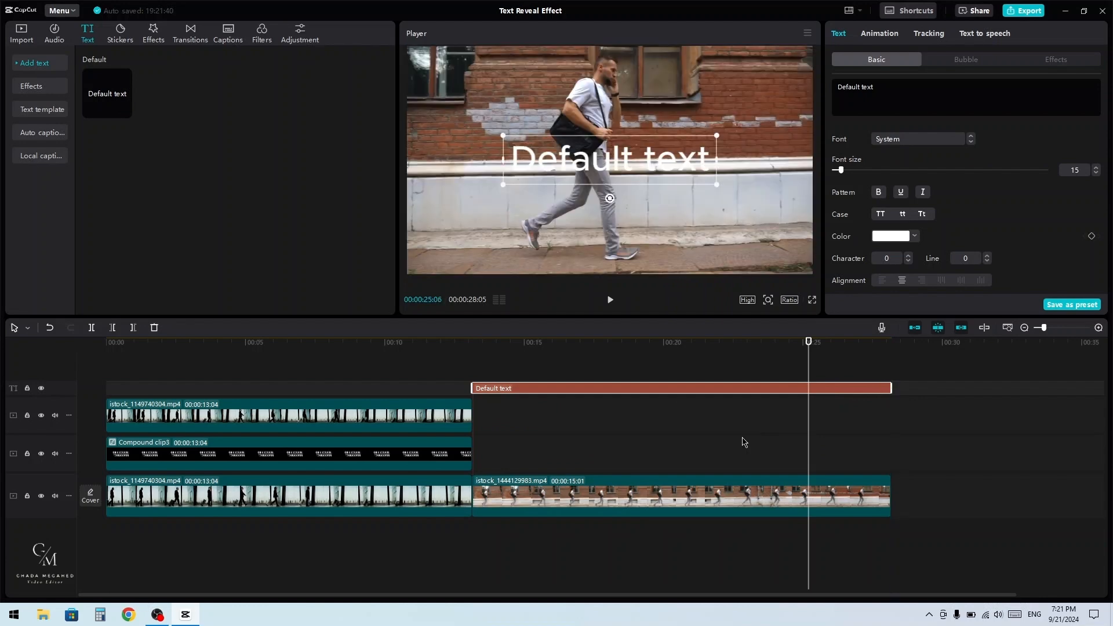
# - Set the speed of the brick wall clip to 1.5x
pyautogui.click(675, 487)
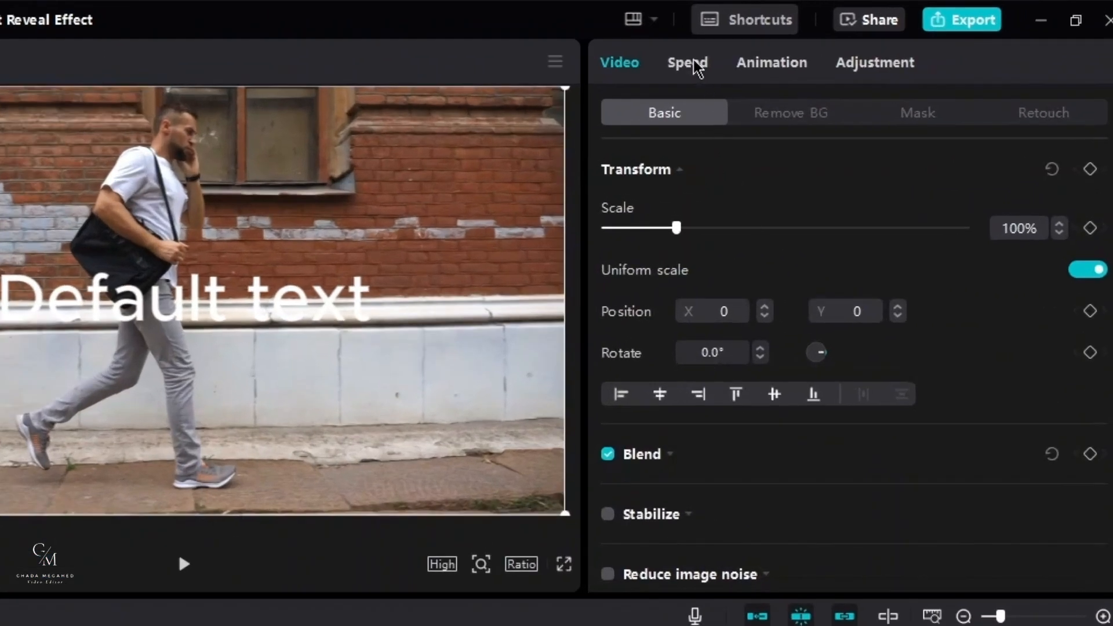
pyautogui.click(694, 63)
pyautogui.click(720, 201)
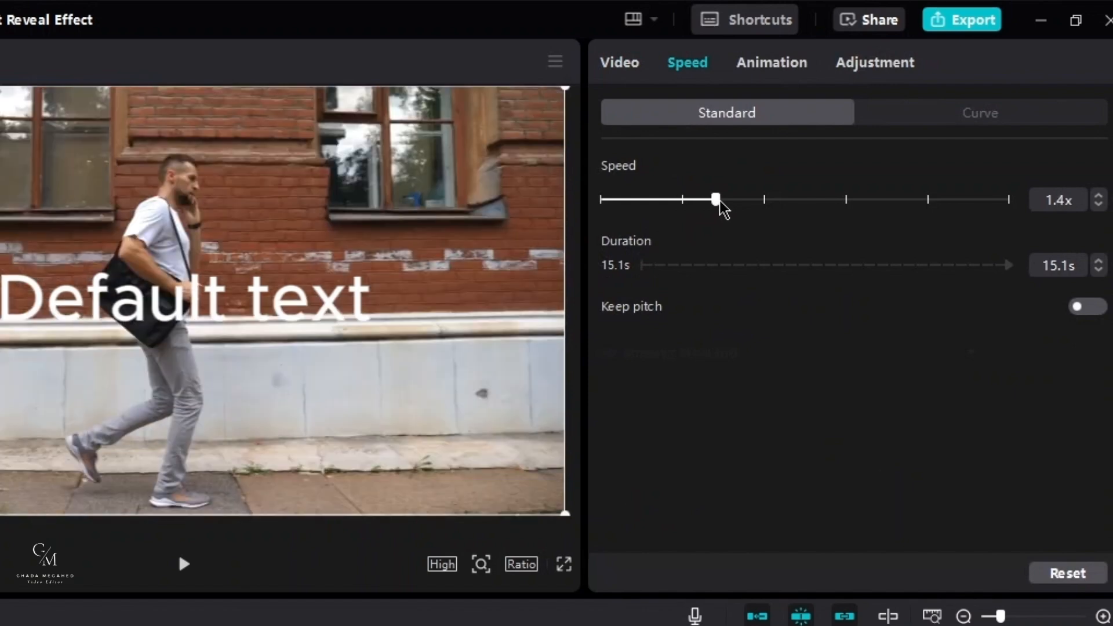
pyautogui.click(725, 200)
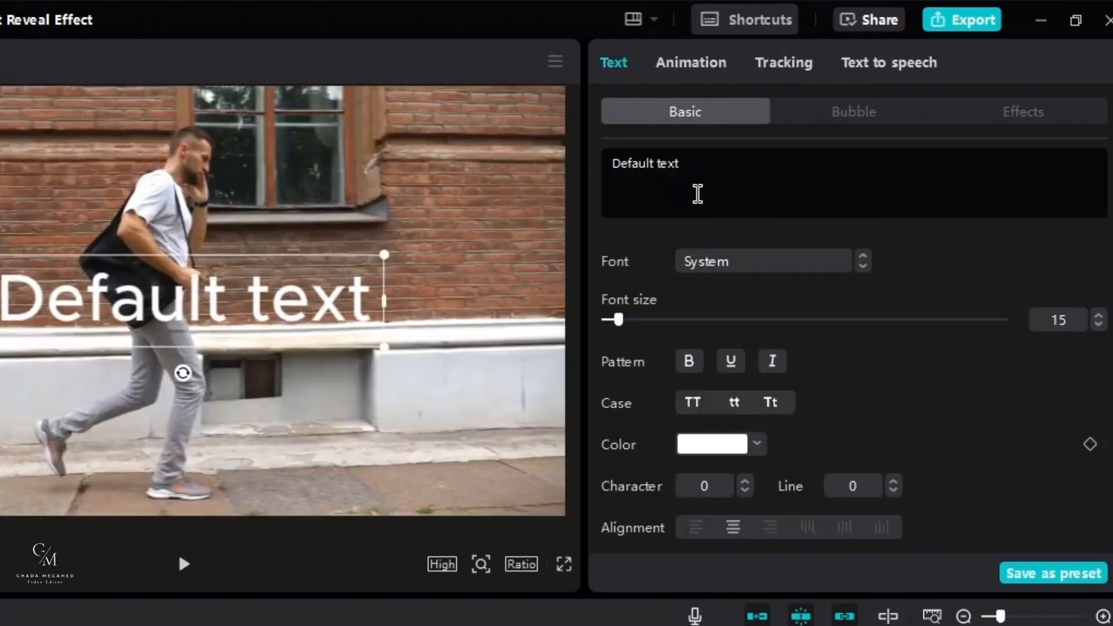
# - Change the default text to "Time waits for no one" in the ZY Resolve font at size 30
pyautogui.tripleClick(684, 164)
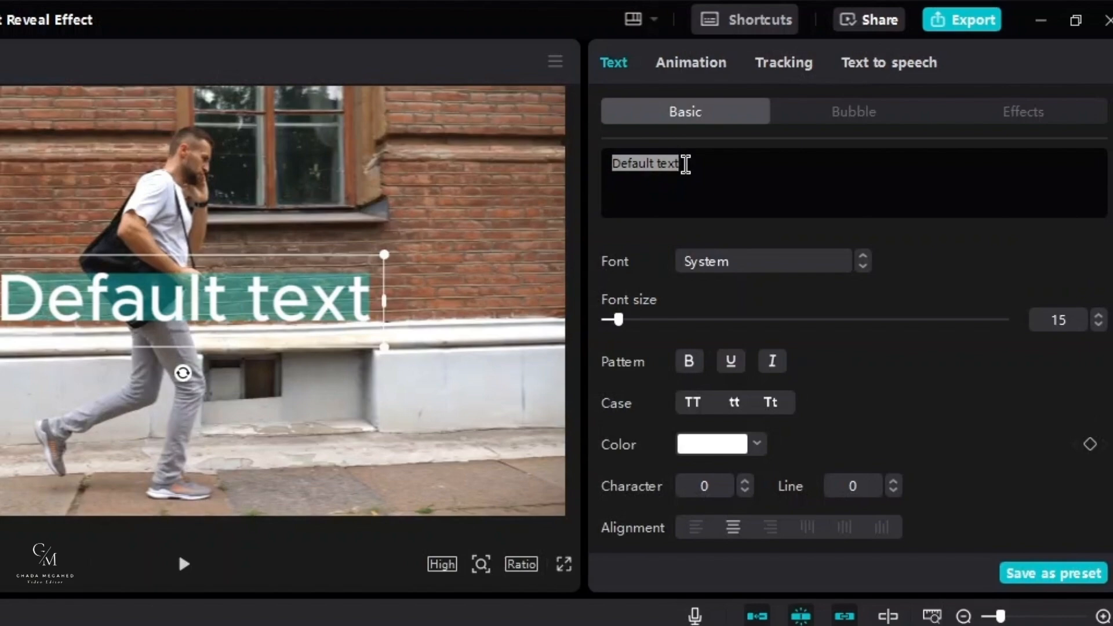
pyautogui.write('Time waits for no one')
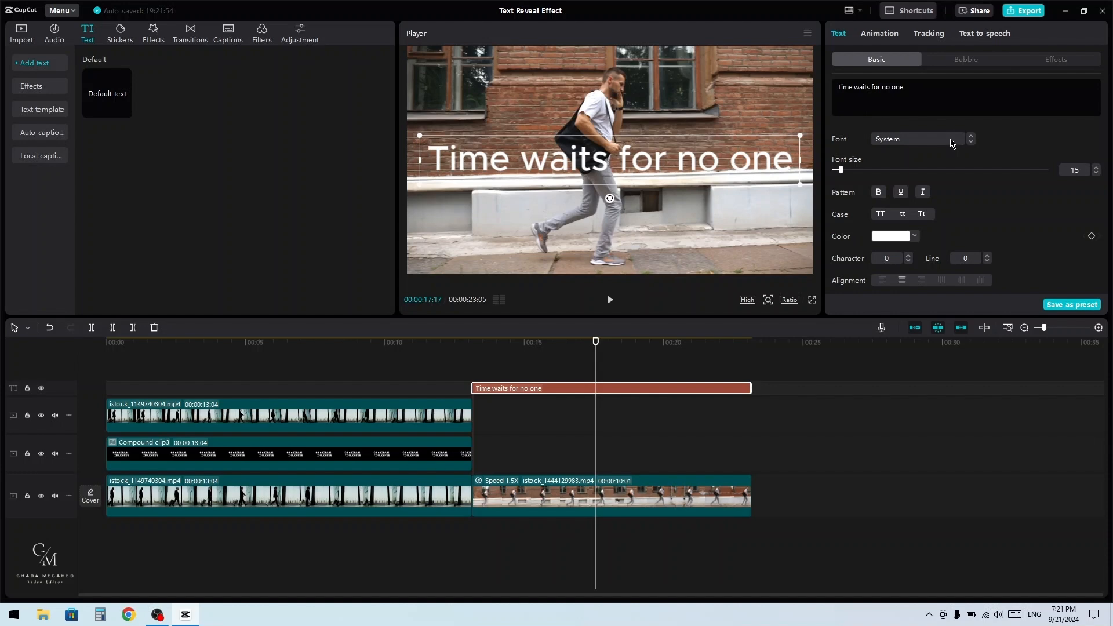
pyautogui.click(951, 142)
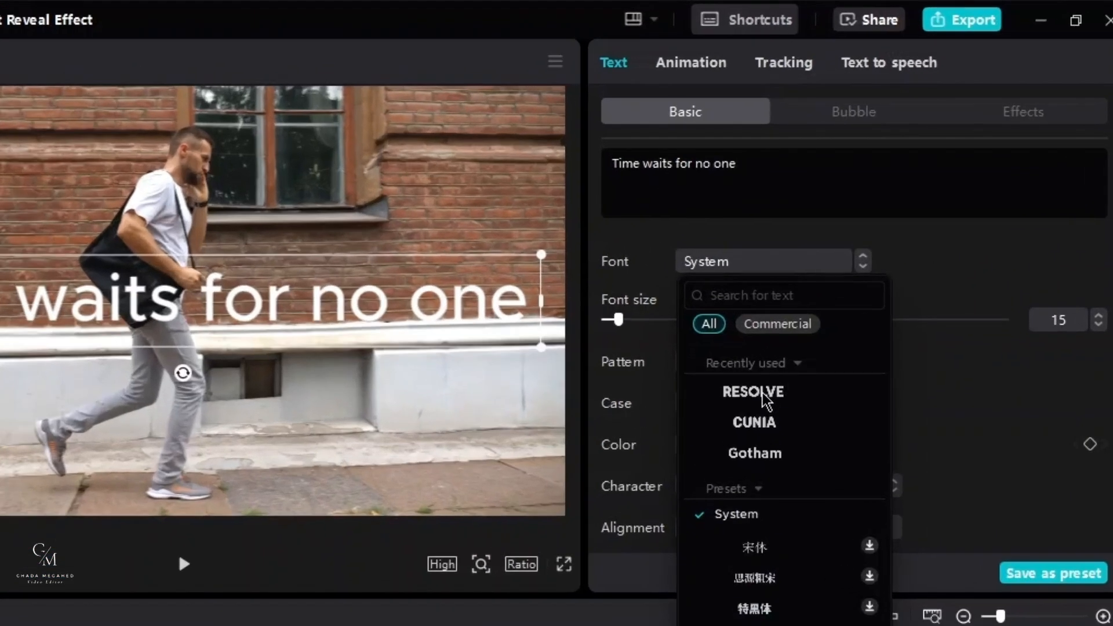
pyautogui.click(766, 399)
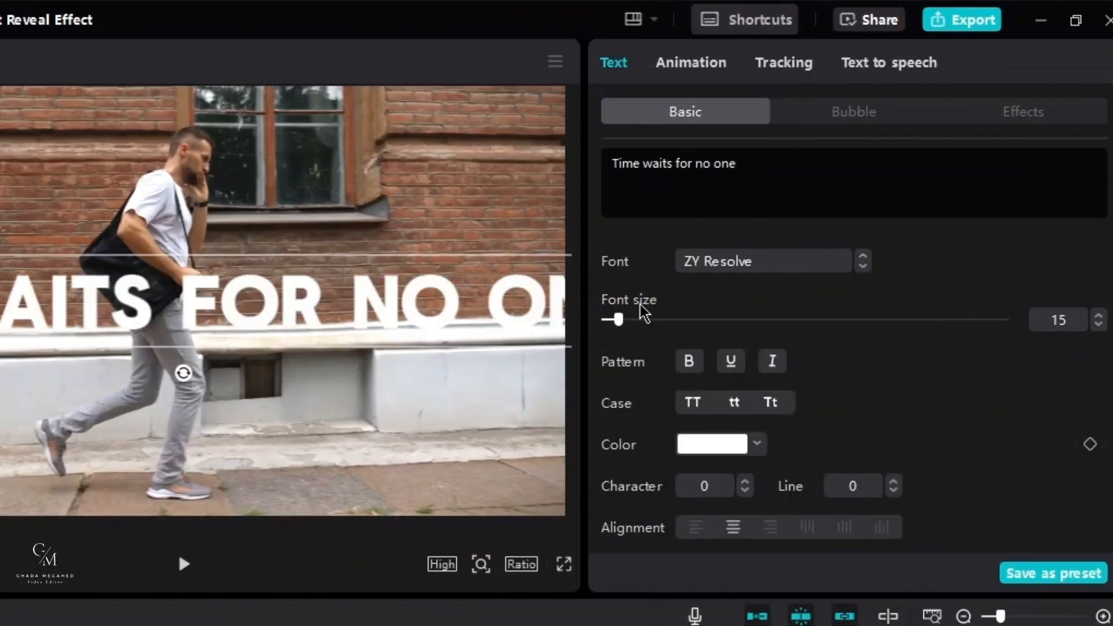
pyautogui.moveTo(625, 325); pyautogui.dragTo(645, 324)
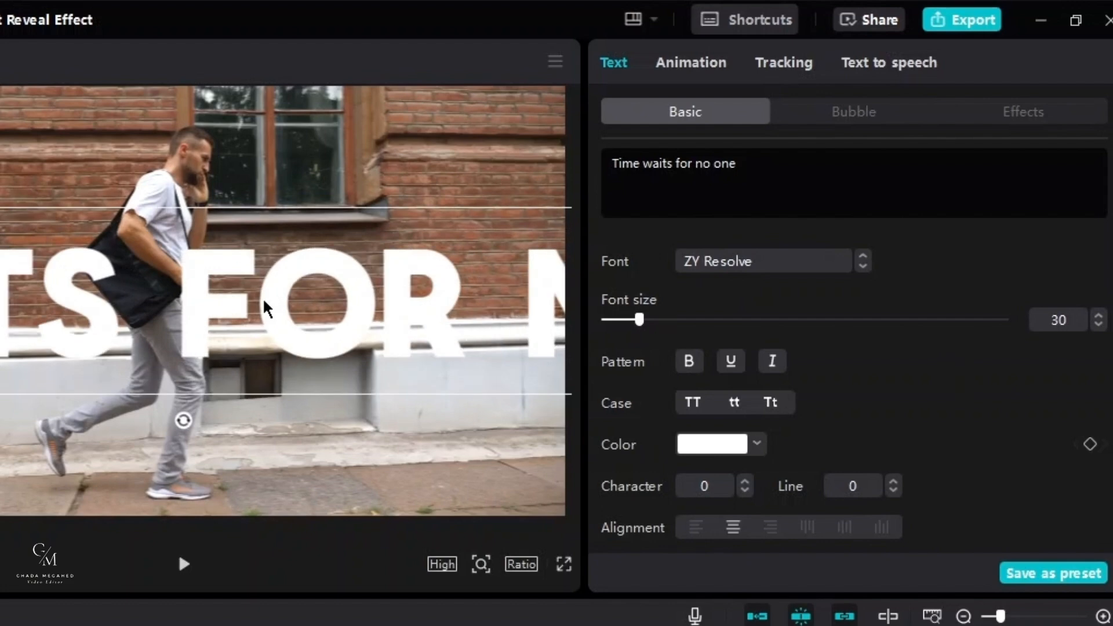
# - Add a shadow to the "Time waits for no one" title with 6% bluriness and a distance of 3
pyautogui.scroll(-10, 812, 390)
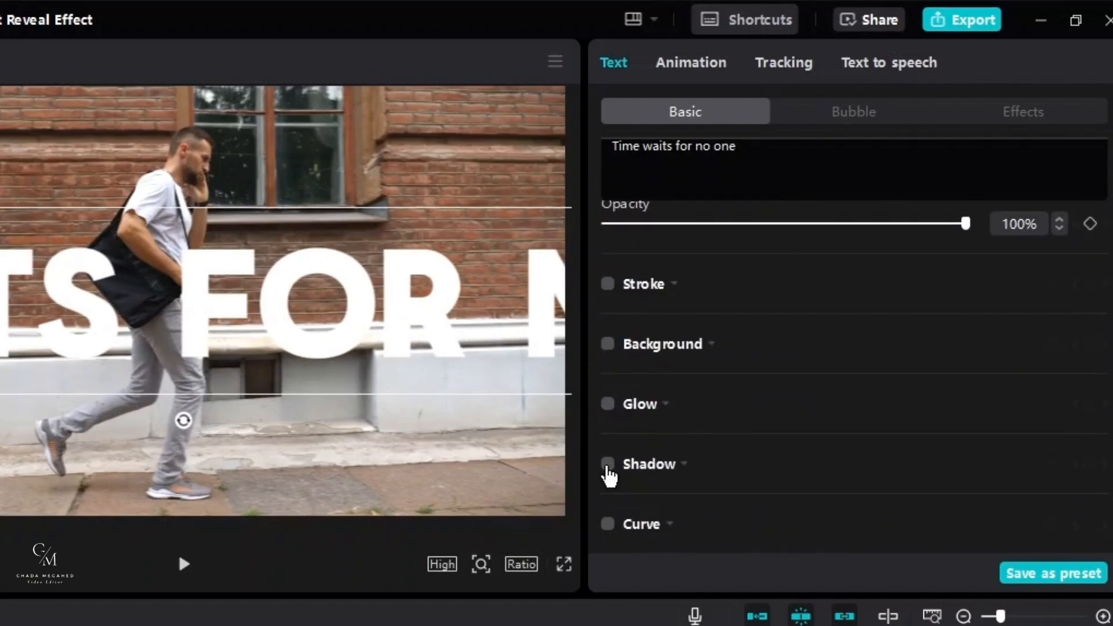
pyautogui.click(606, 466)
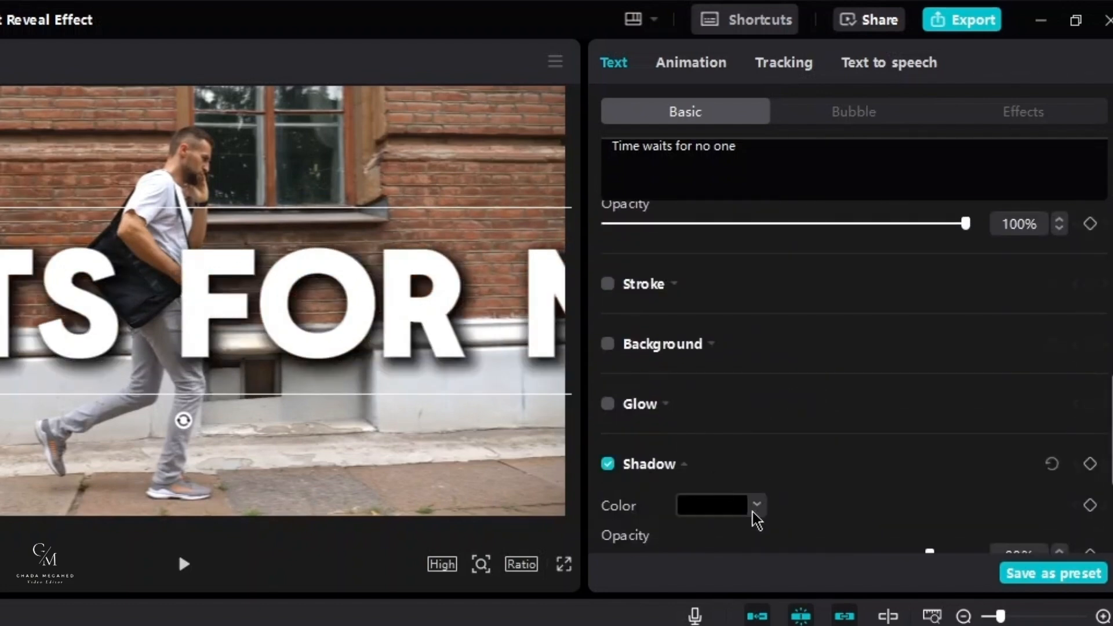
pyautogui.scroll(-5, 753, 514)
pyautogui.moveTo(653, 365); pyautogui.dragTo(631, 367)
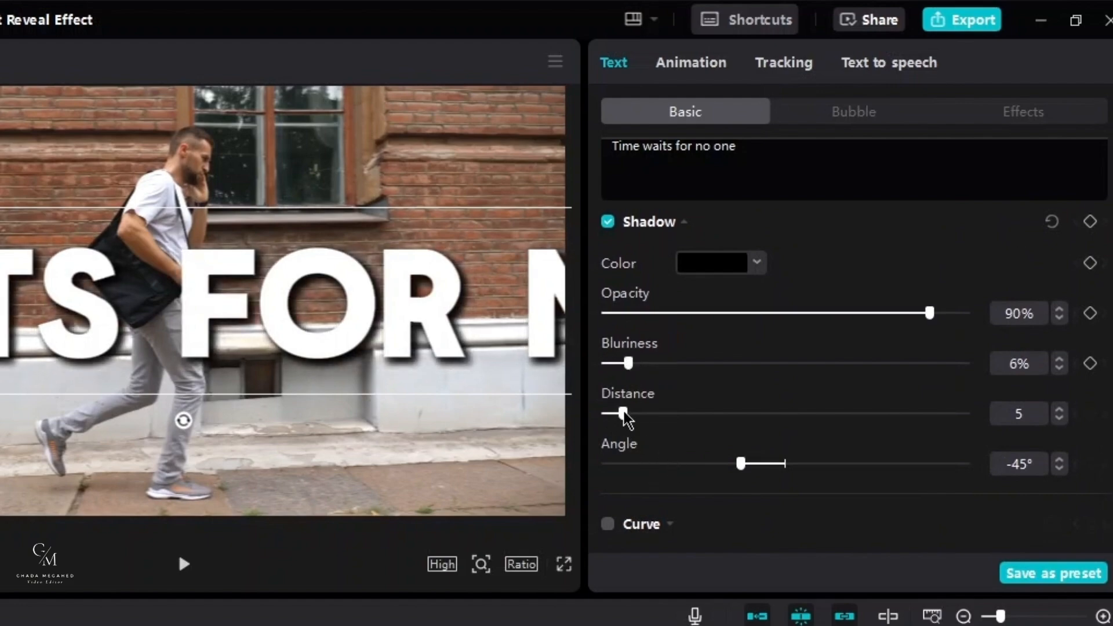
pyautogui.moveTo(623, 413); pyautogui.dragTo(616, 414)
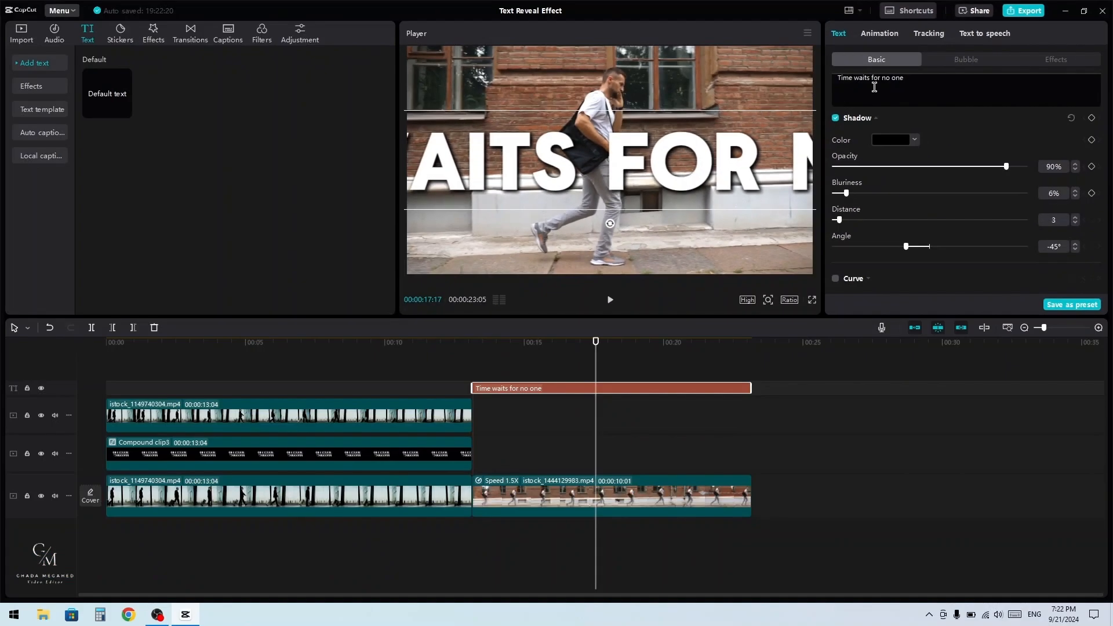
# - Keyframe the title's position at 00:00:13:04, placing it just outside the video frame's right edge with Y at 120
pyautogui.scroll(10, 821, 361)
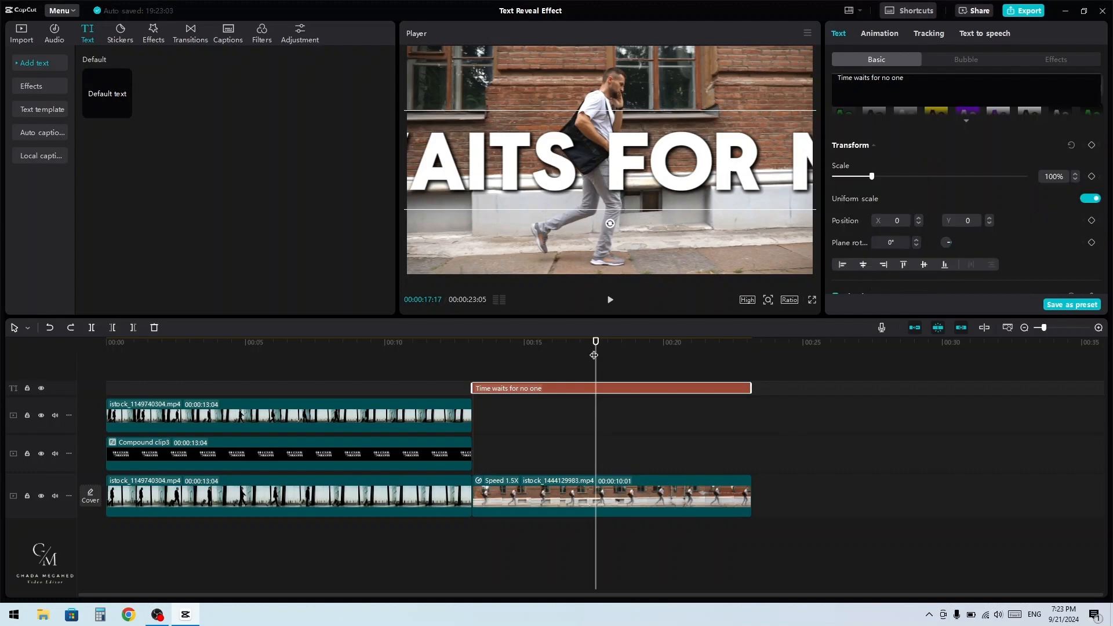
pyautogui.moveTo(593, 354); pyautogui.dragTo(473, 352)
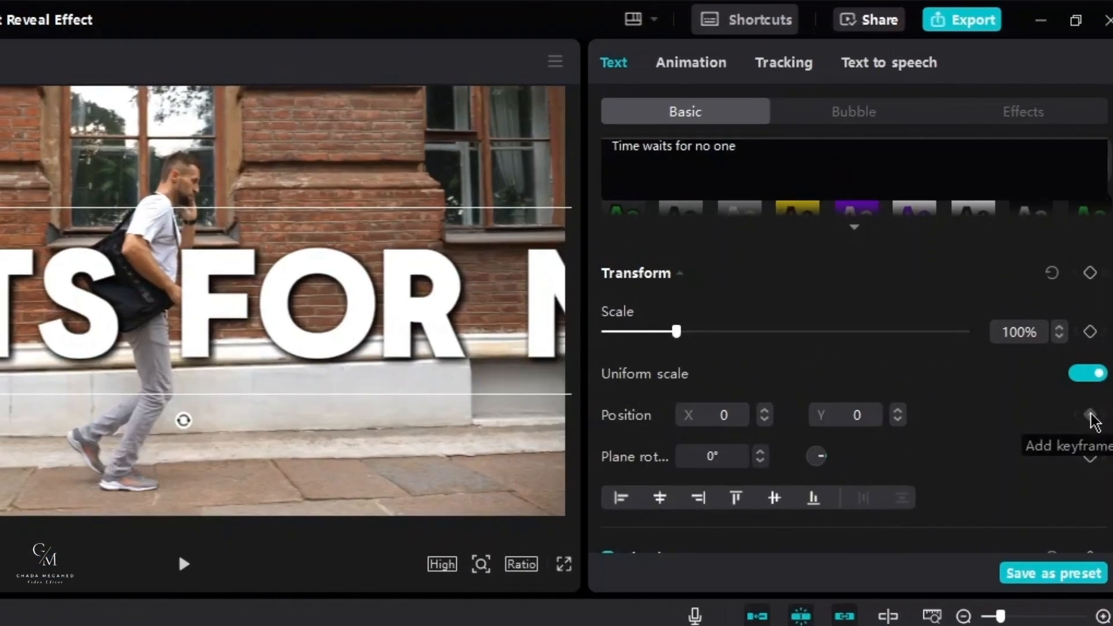
pyautogui.click(1090, 415)
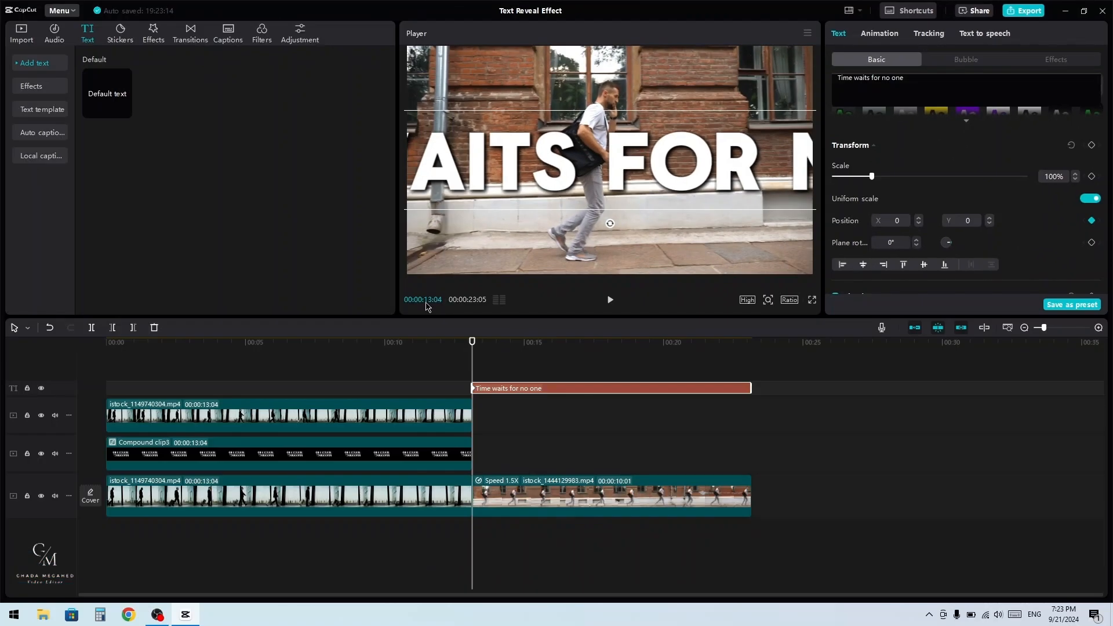
pyautogui.moveTo(485, 169); pyautogui.dragTo(585, 148)
pyautogui.hotkey('ctrl', 'z')
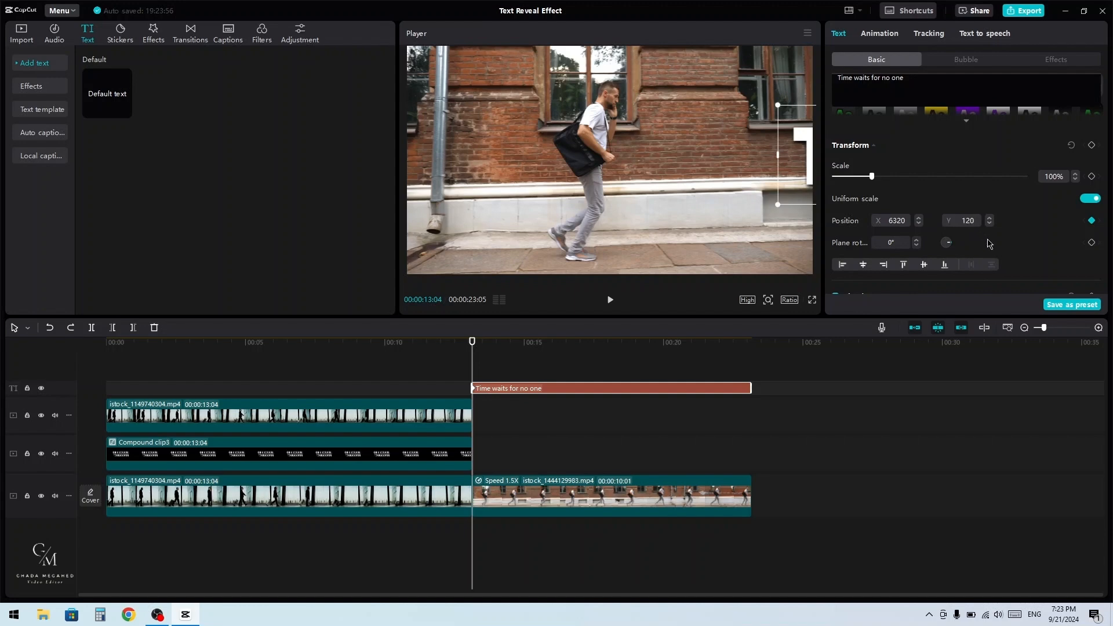
pyautogui.click(996, 239)
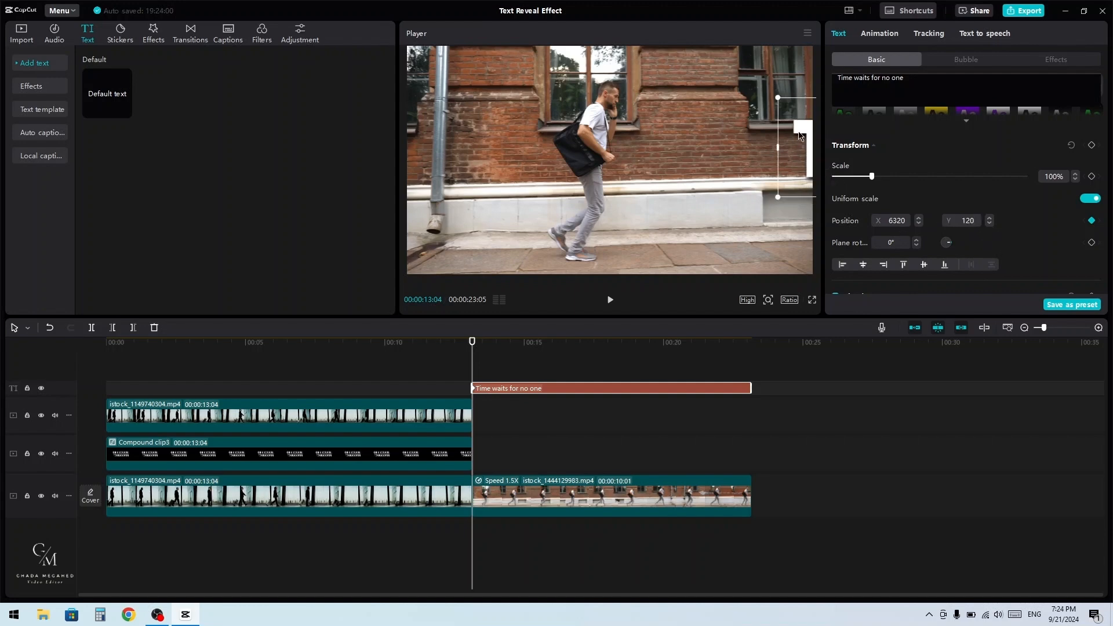
pyautogui.moveTo(798, 134); pyautogui.dragTo(827, 131)
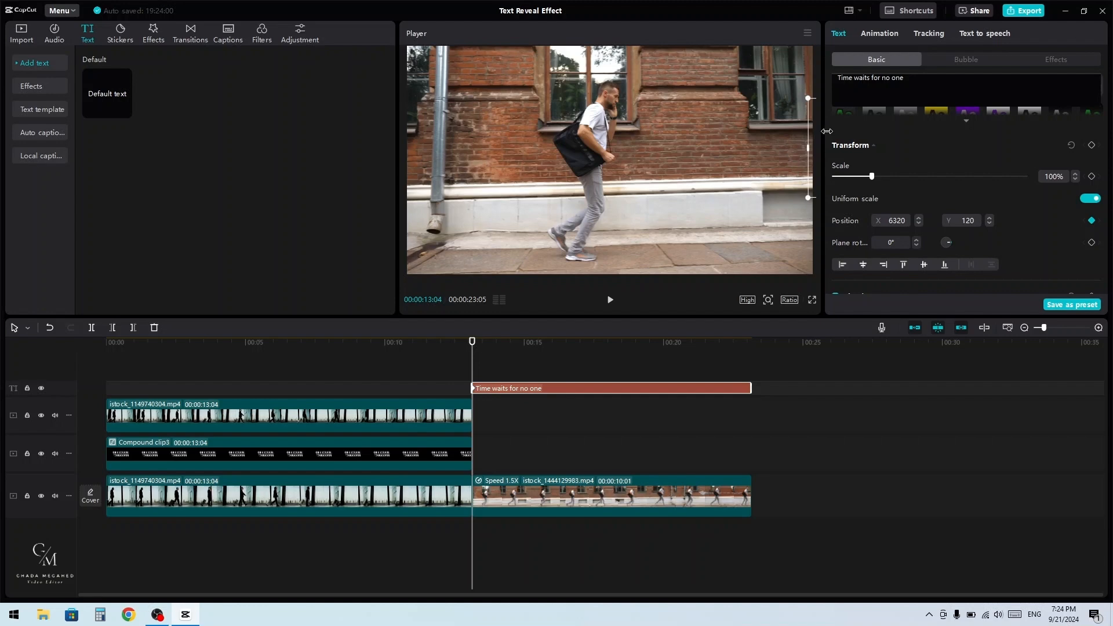
# - Keyframe the title's position at 00:00:23:05, moving it past the video frame's left edge to about X -6593
pyautogui.moveTo(586, 338); pyautogui.dragTo(758, 377)
pyautogui.click(747, 392)
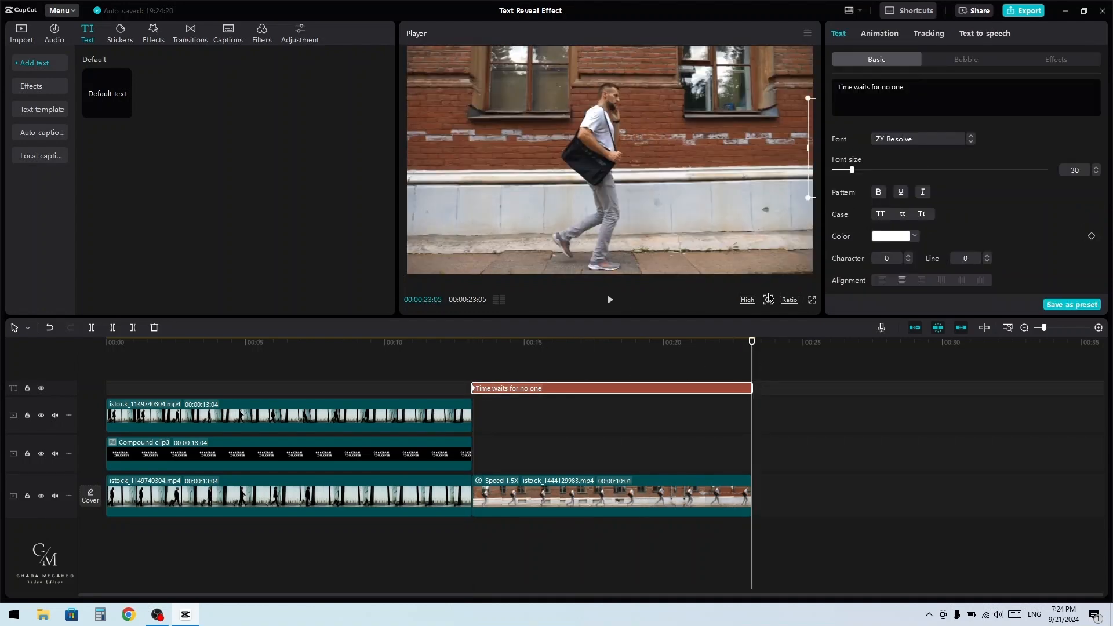
pyautogui.moveTo(813, 158); pyautogui.dragTo(468, 147)
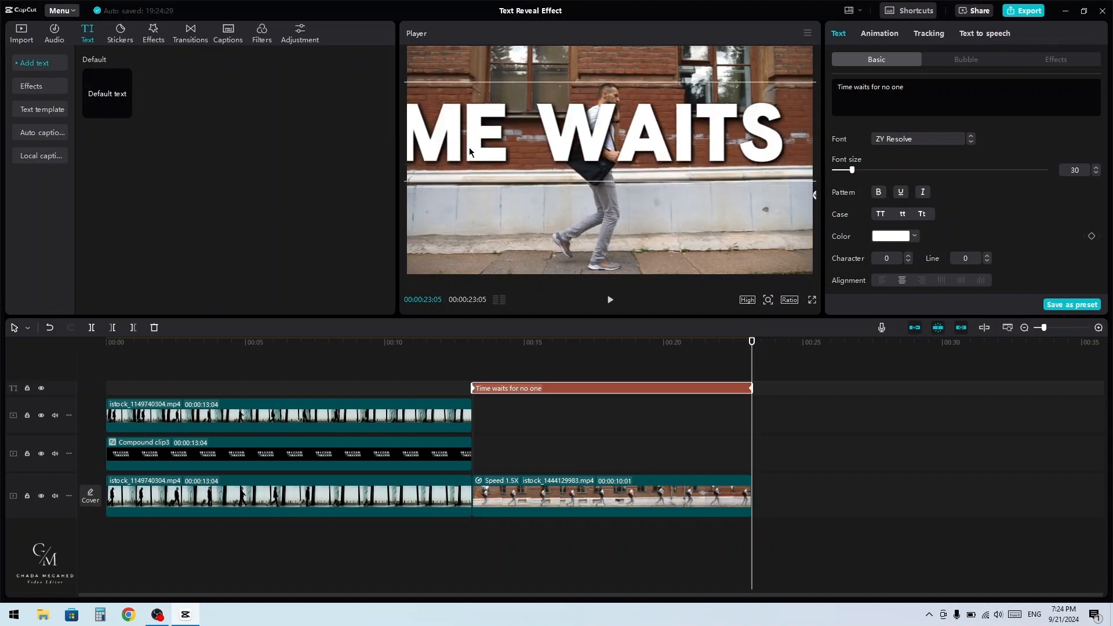
pyautogui.moveTo(623, 169); pyautogui.dragTo(396, 171)
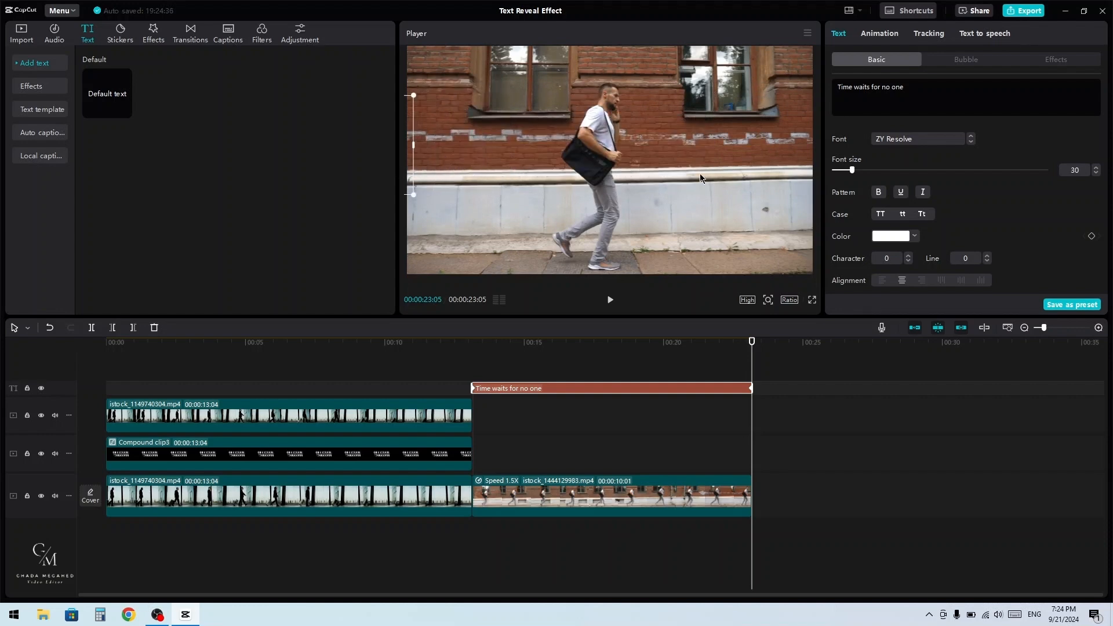
# - Set the Y position of the title's end keyframe to 120
pyautogui.scroll(-1, 951, 191)
pyautogui.scroll(1, 968, 207)
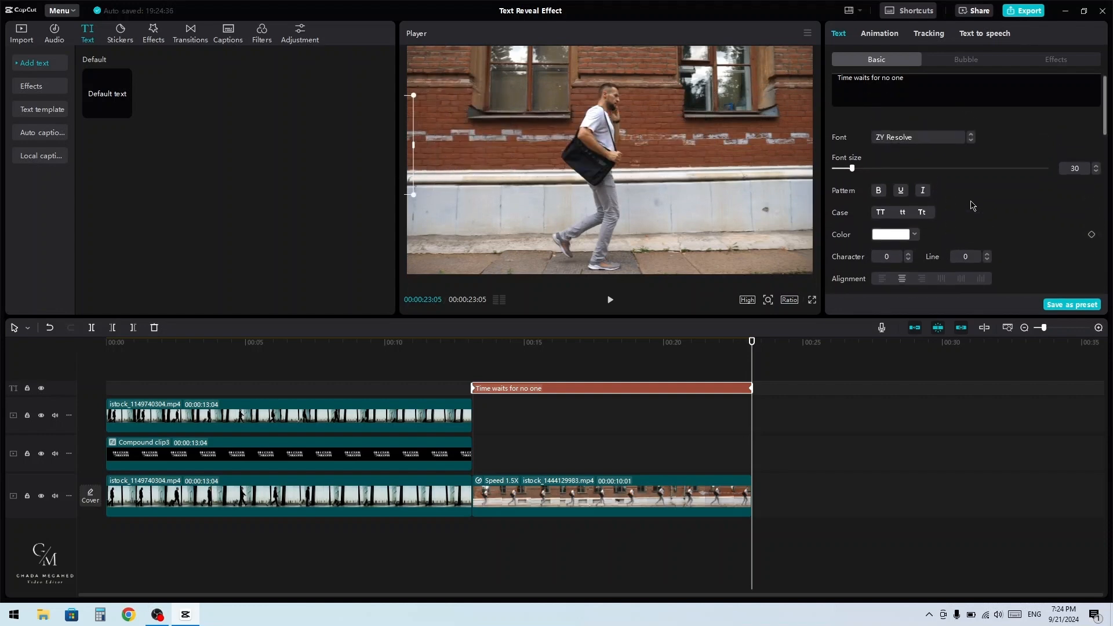
pyautogui.scroll(-1, 972, 205)
pyautogui.scroll(-1, 973, 205)
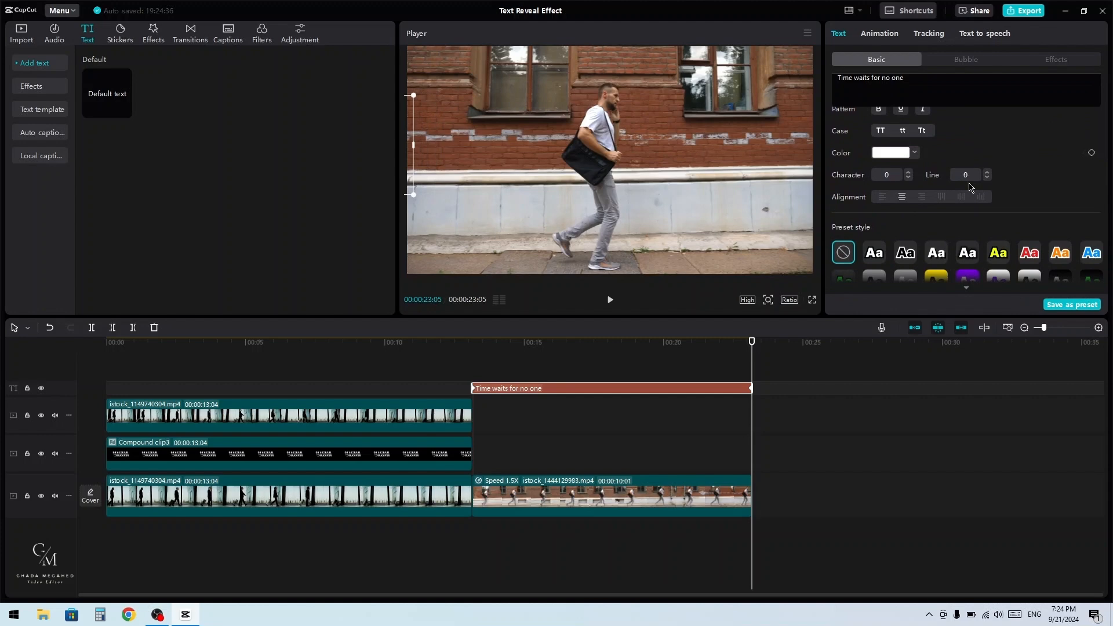
pyautogui.scroll(-4, 985, 205)
pyautogui.scroll(1, 988, 215)
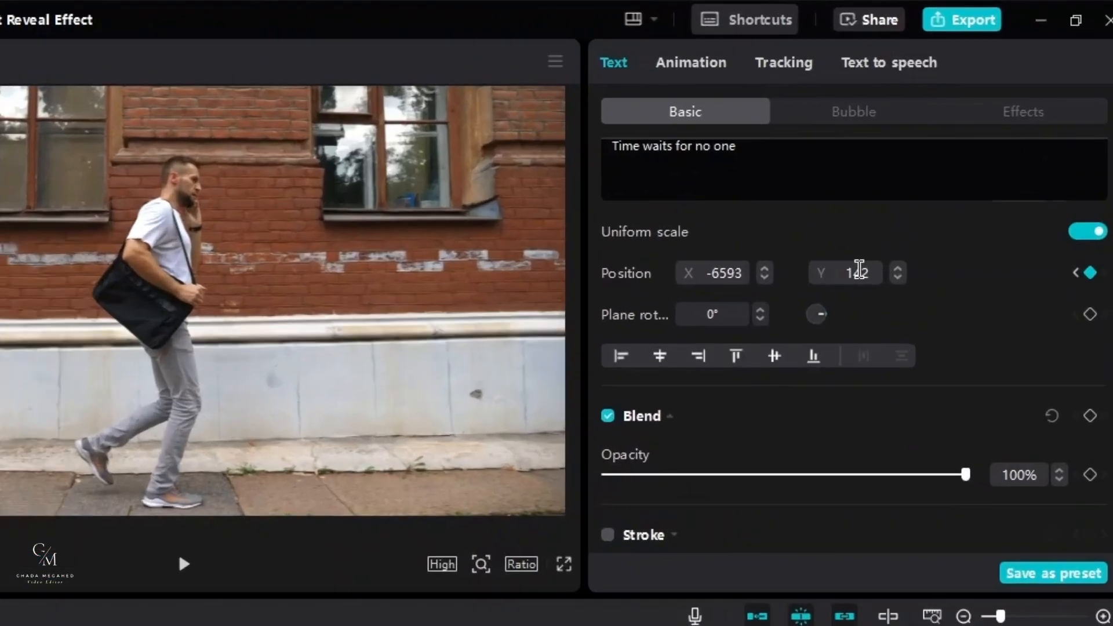
pyautogui.doubleClick(967, 145)
pyautogui.write('120')
pyautogui.click(1003, 168)
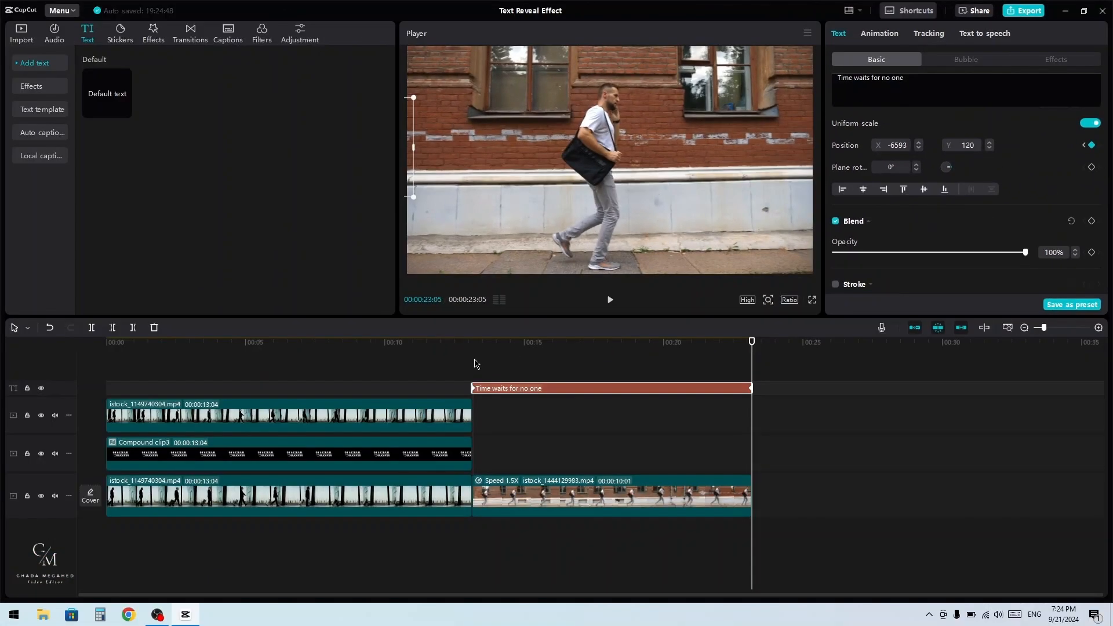
# - Play back the scrolling "Time waits for no one" title from the start of the second clip
pyautogui.click(474, 362)
pyautogui.press('space')
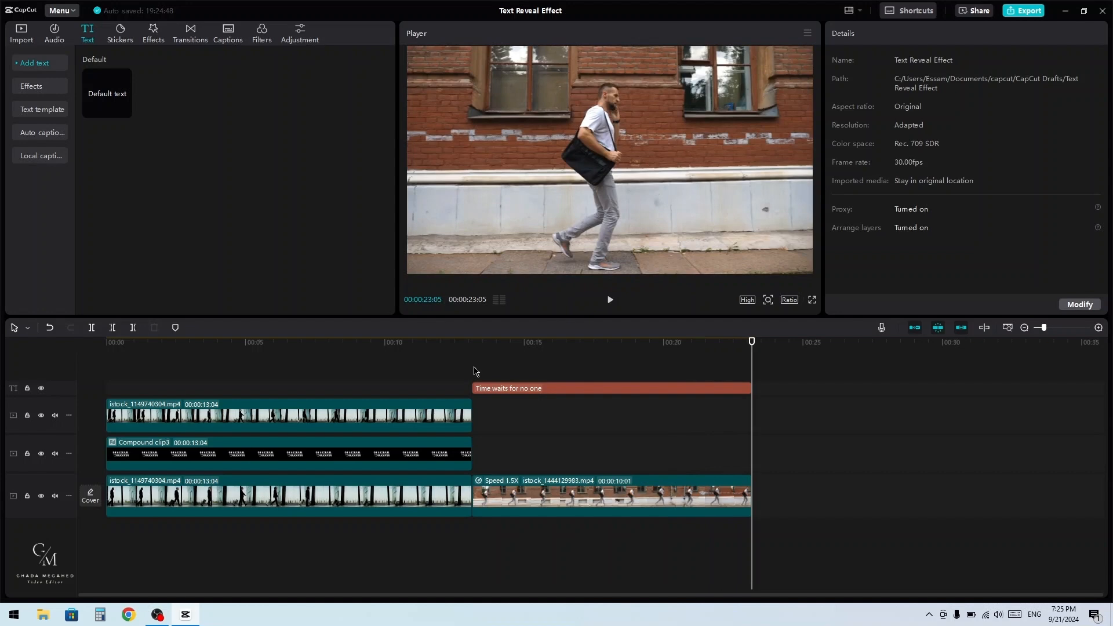
pyautogui.click(475, 371)
# - Convert the "Time waits for no one" title into a compound clip and move it to the track directly above the brick-wall video
pyautogui.click(488, 388)
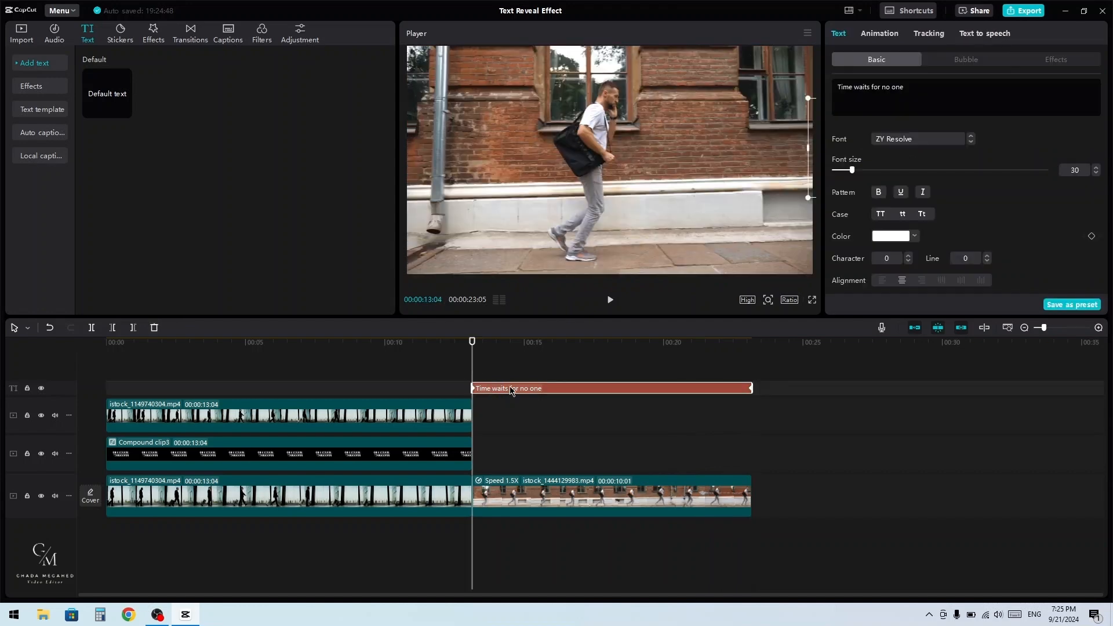
pyautogui.rightClick(556, 412)
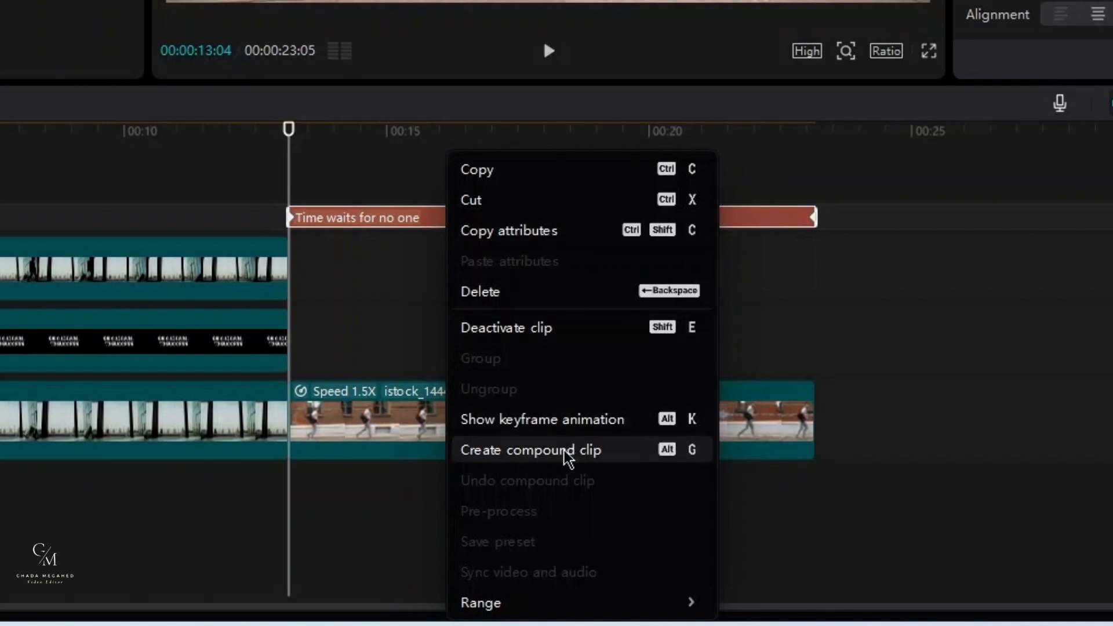
pyautogui.click(567, 457)
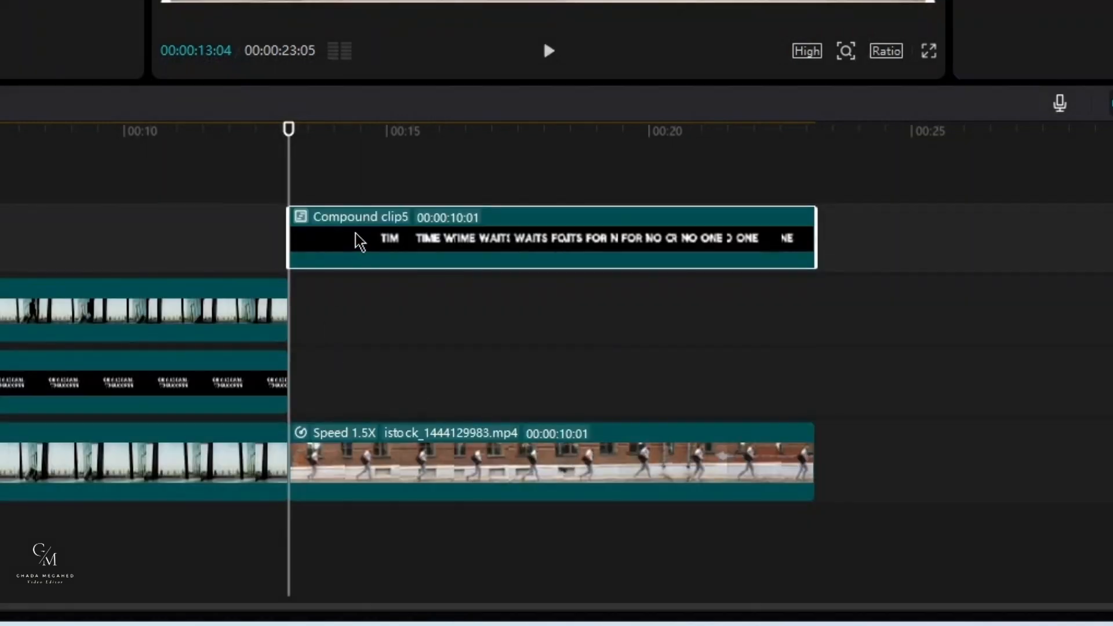
pyautogui.moveTo(360, 241); pyautogui.dragTo(359, 383)
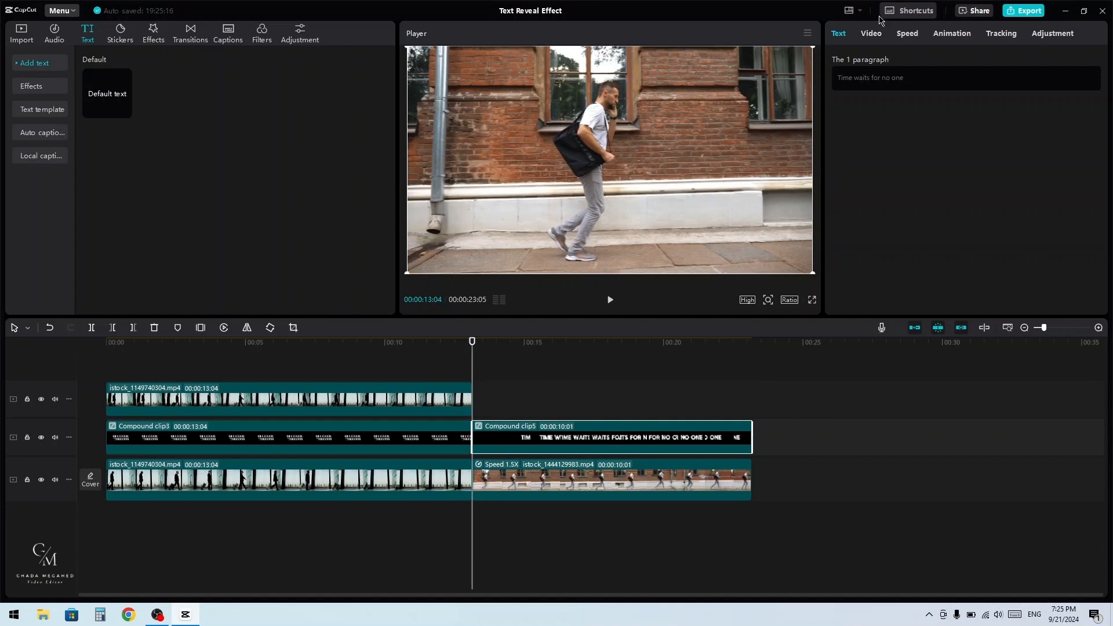
# - Apply a Horizontal mask to the title's compound clip
pyautogui.click(870, 38)
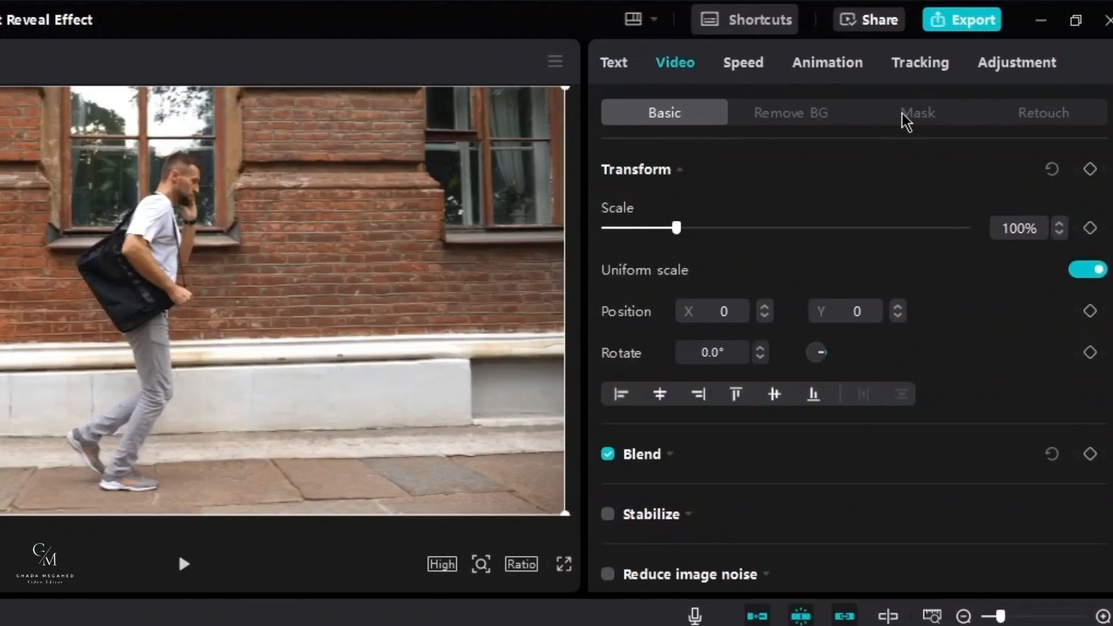
pyautogui.click(994, 61)
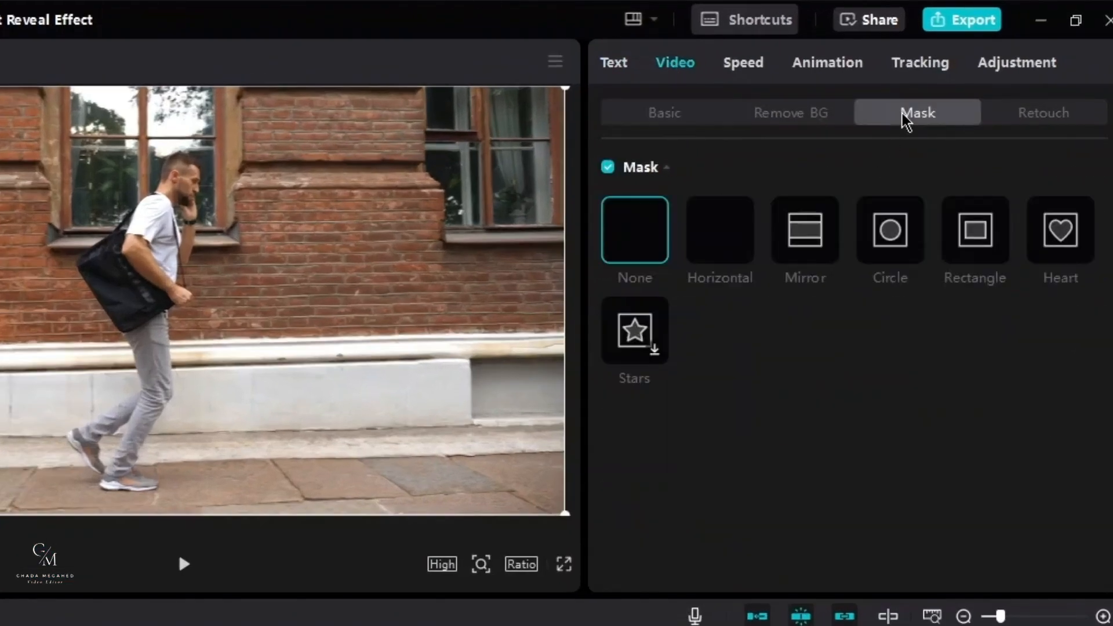
pyautogui.click(723, 243)
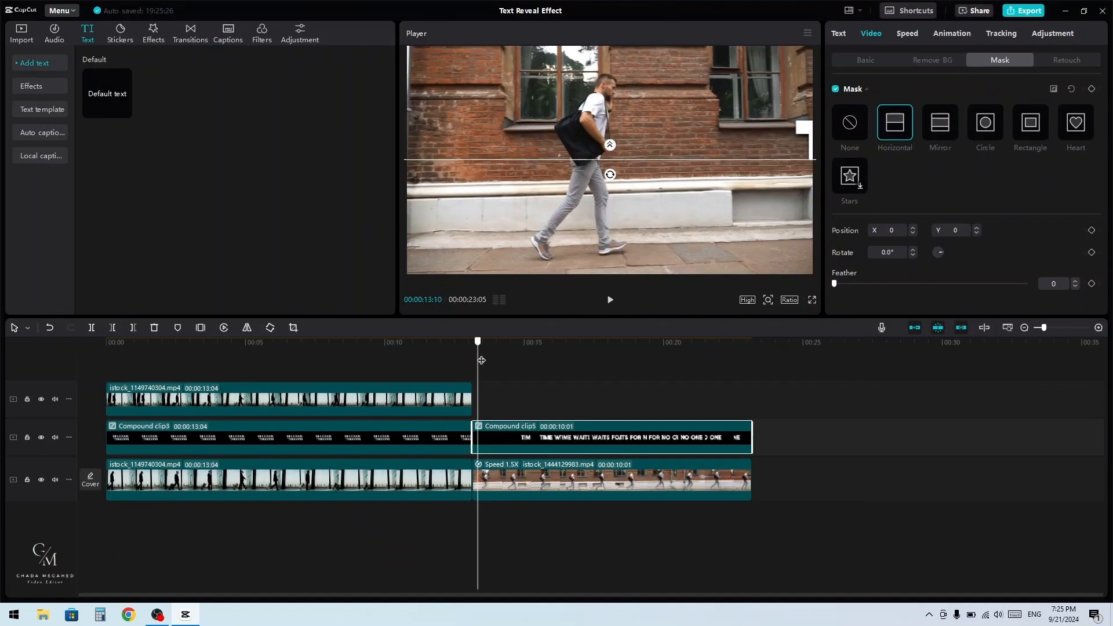
# - At 00:00:14:15, rotate the mask to -90°, place its edge on the man at about X -110, Y -19, and keyframe the mask
pyautogui.moveTo(477, 358); pyautogui.dragTo(511, 358)
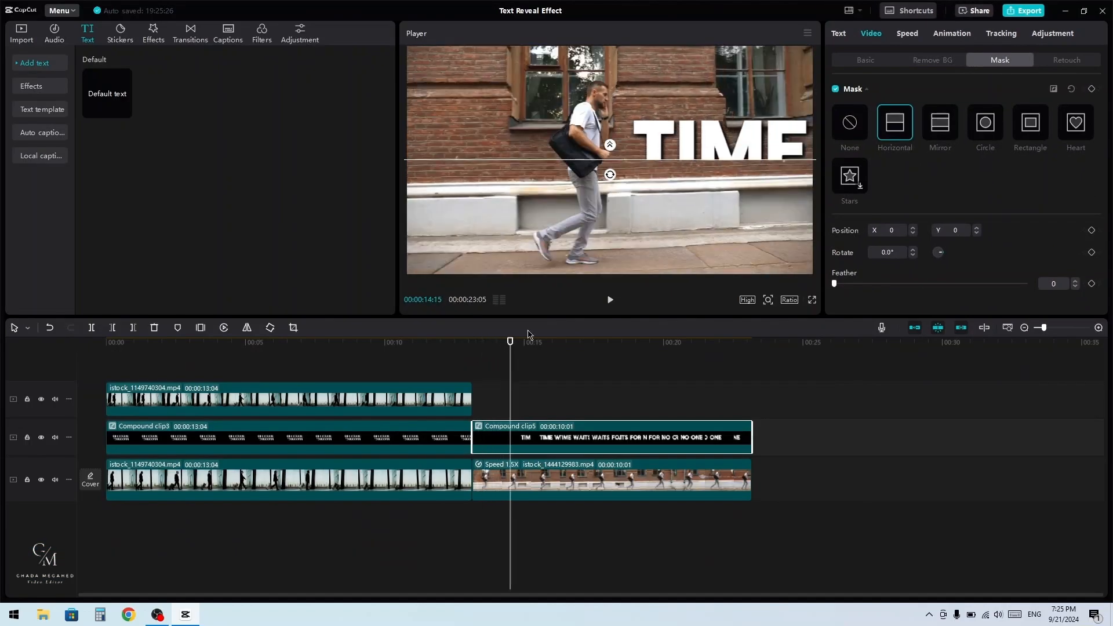
pyautogui.moveTo(609, 176); pyautogui.dragTo(636, 163)
pyautogui.moveTo(605, 112); pyautogui.dragTo(585, 119)
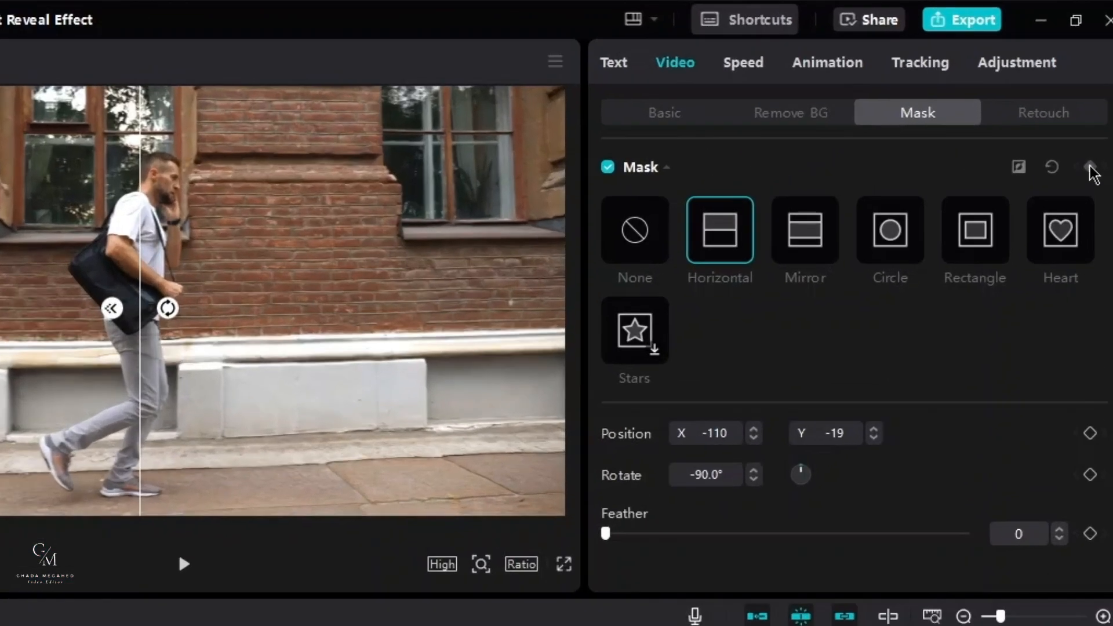
pyautogui.click(1090, 167)
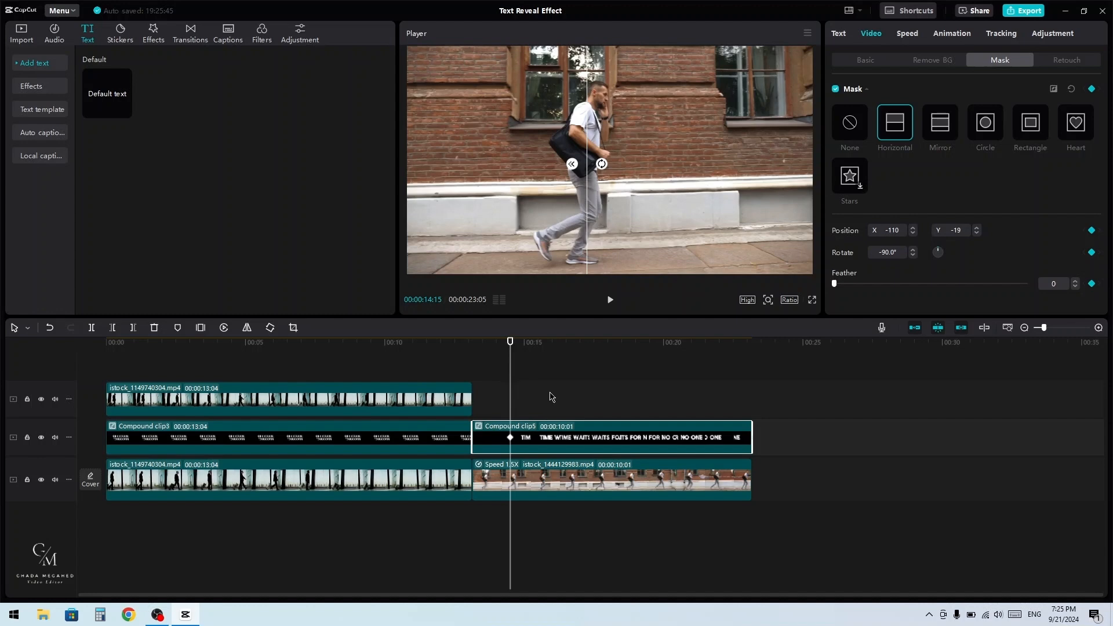
# - Keyframe the mask's position at 00:00:15:02, shifting its edge to about X -88, Y -16 to follow the man
pyautogui.press('Right')
pyautogui.press('Right')
pyautogui.press('Right')
pyautogui.press('Right')
pyautogui.press('Right')
pyautogui.press('Right')
pyautogui.press('Right')
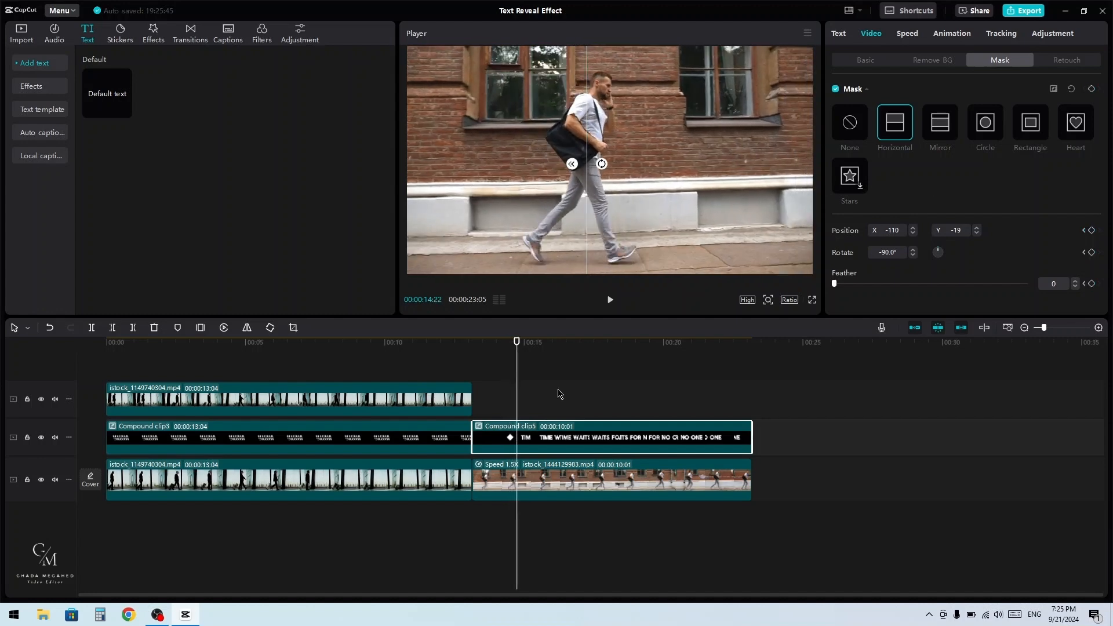
pyautogui.press('Right')
pyautogui.press('Right')
pyautogui.press('Right')
pyautogui.press('Right')
pyautogui.press('Right')
pyautogui.press('Right')
pyautogui.press('Right')
pyautogui.press('Right')
pyautogui.press('Right')
pyautogui.press('Right')
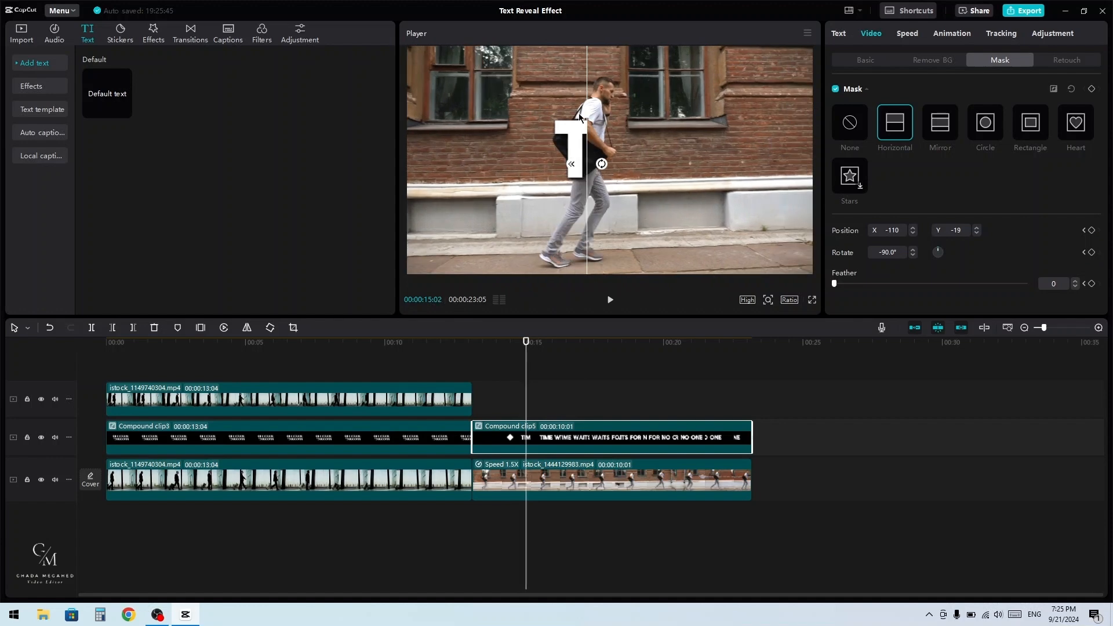
pyautogui.moveTo(586, 107); pyautogui.dragTo(590, 107)
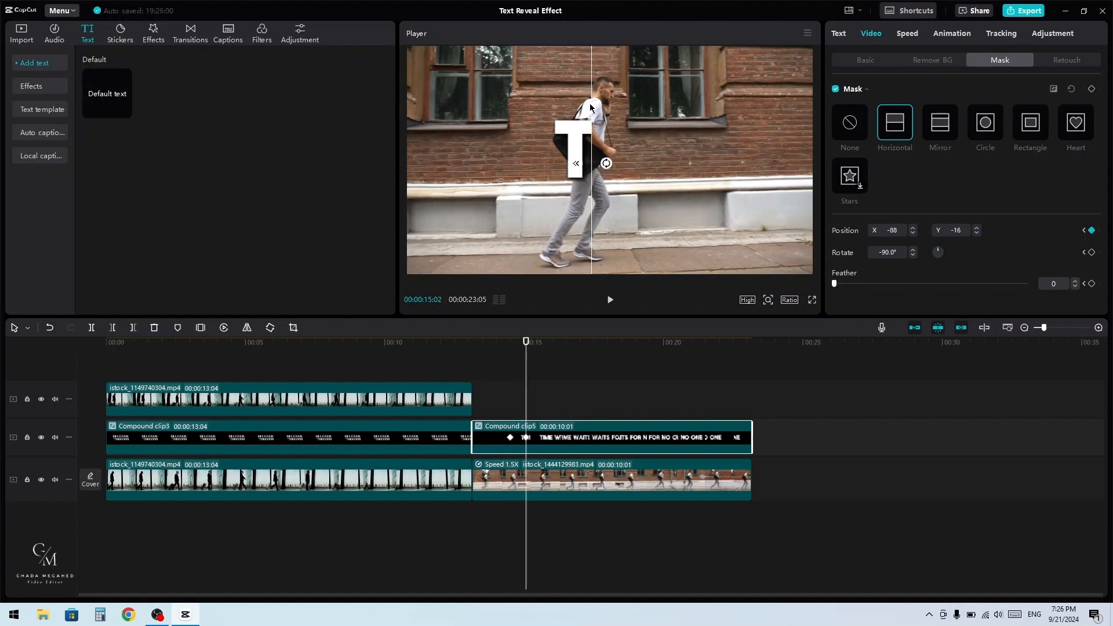
# - Step forward frame by frame from 00:00:15:02 to check the mask edge against the walking man
pyautogui.press('Right')
pyautogui.press('Right')
pyautogui.press('Right')
pyautogui.press('Right')
pyautogui.press('Right')
pyautogui.press('Right')
pyautogui.press('Right')
pyautogui.press('Right')
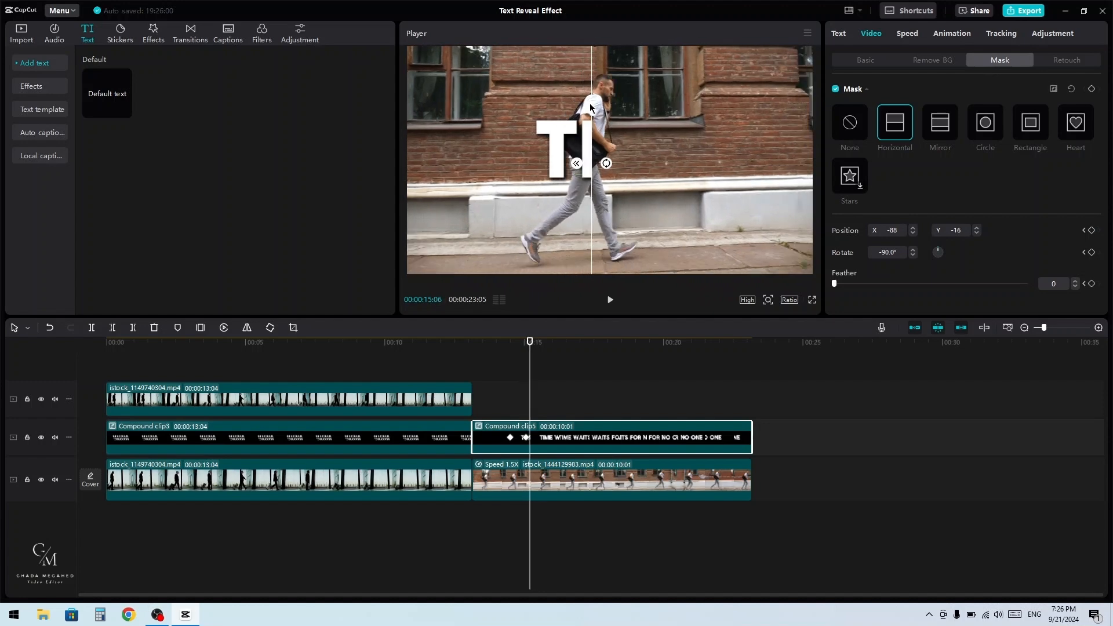
pyautogui.press('Right')
pyautogui.press('Right')
pyautogui.press('Right')
pyautogui.press('Right')
pyautogui.press('Right')
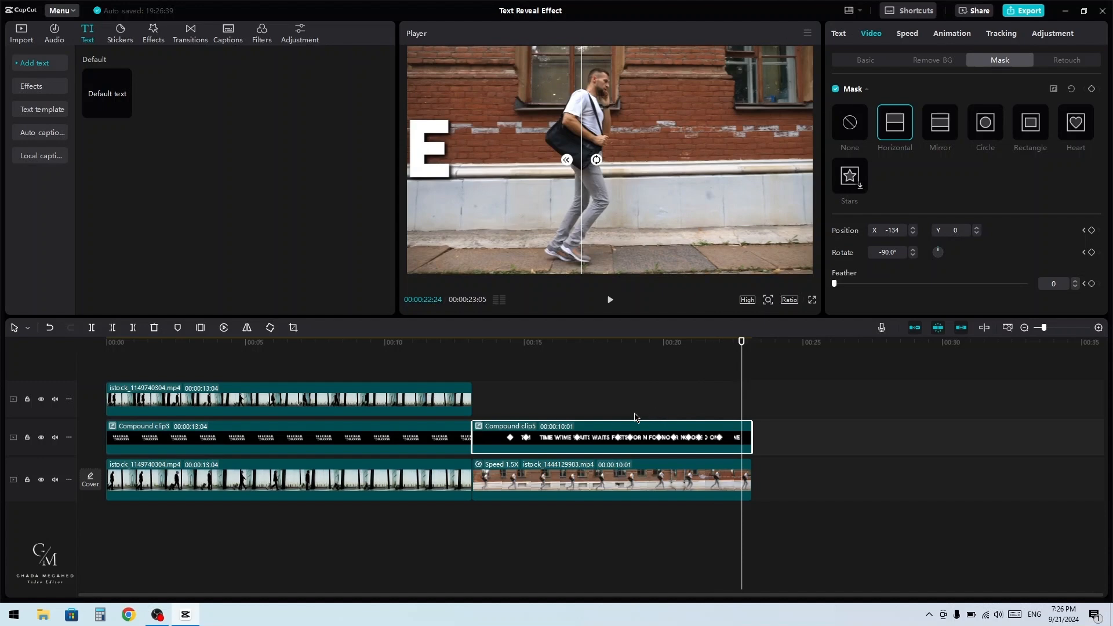
# - Play back the second clip to review the masked title behind the man
pyautogui.click(504, 378)
pyautogui.press('space')
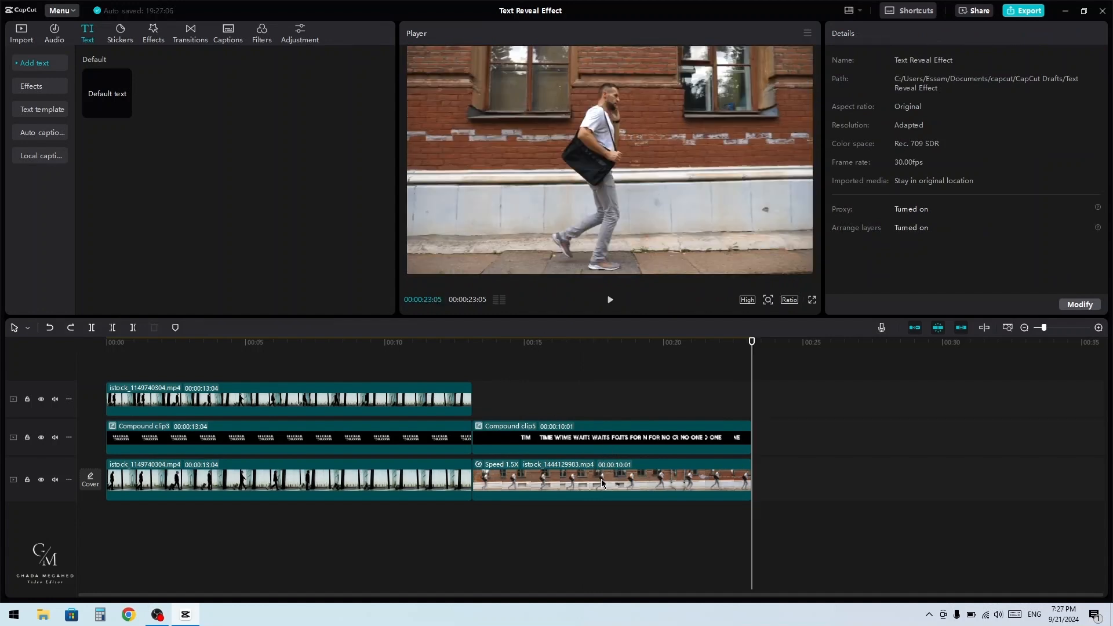
# - Place a copy of the brick-wall walking clip above the title's compound clip and enable Auto removal of the copy's background
pyautogui.click(601, 478)
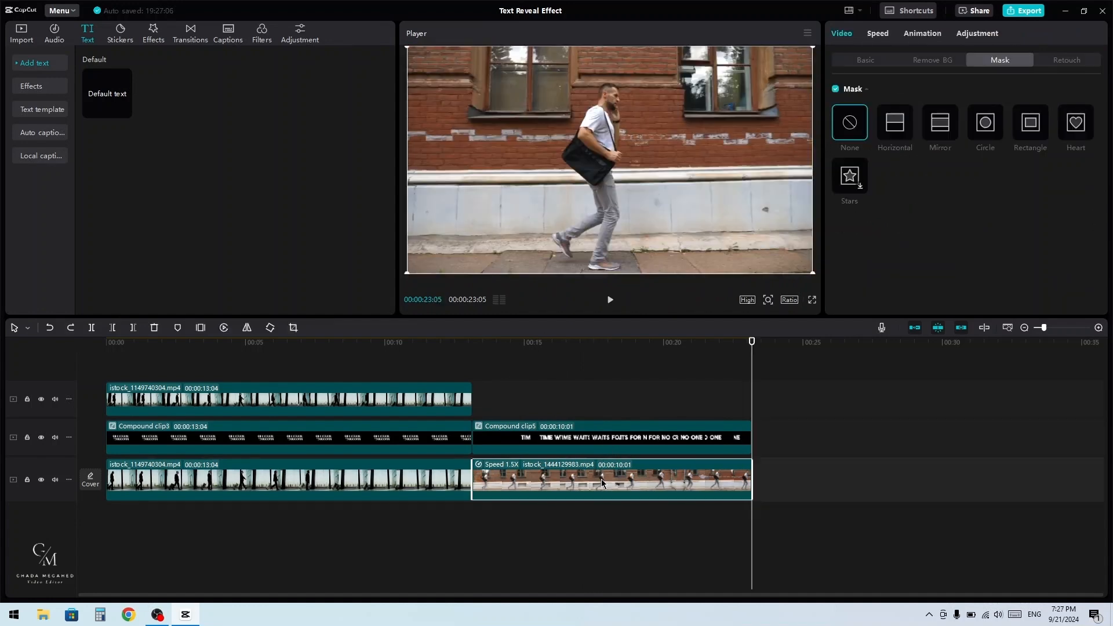
pyautogui.moveTo(600, 478); pyautogui.dragTo(599, 401)
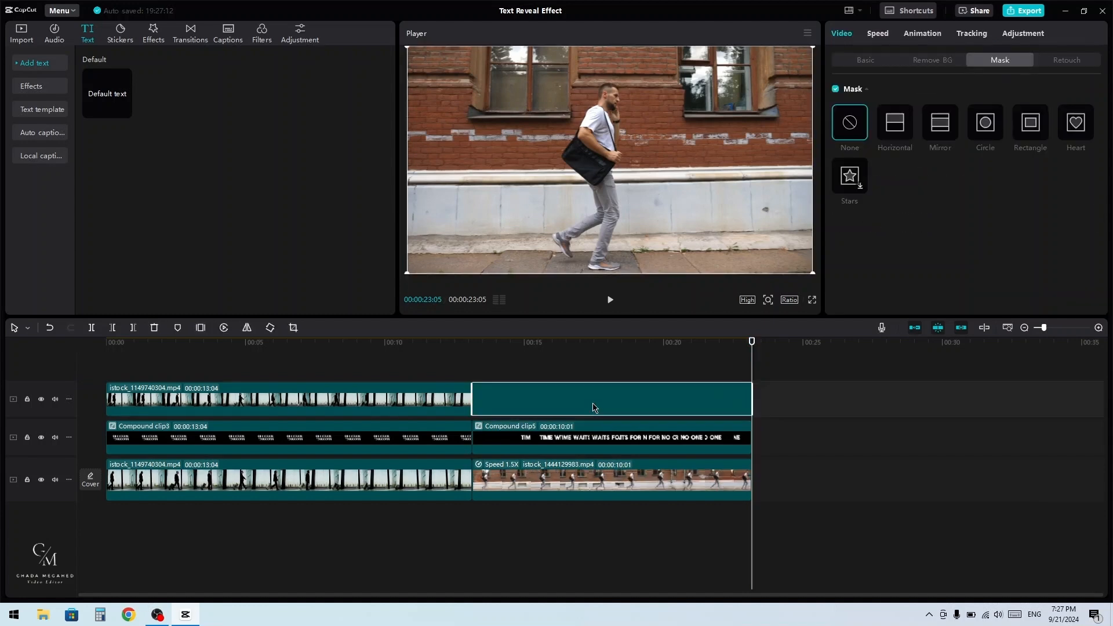
pyautogui.click(561, 364)
pyautogui.click(614, 391)
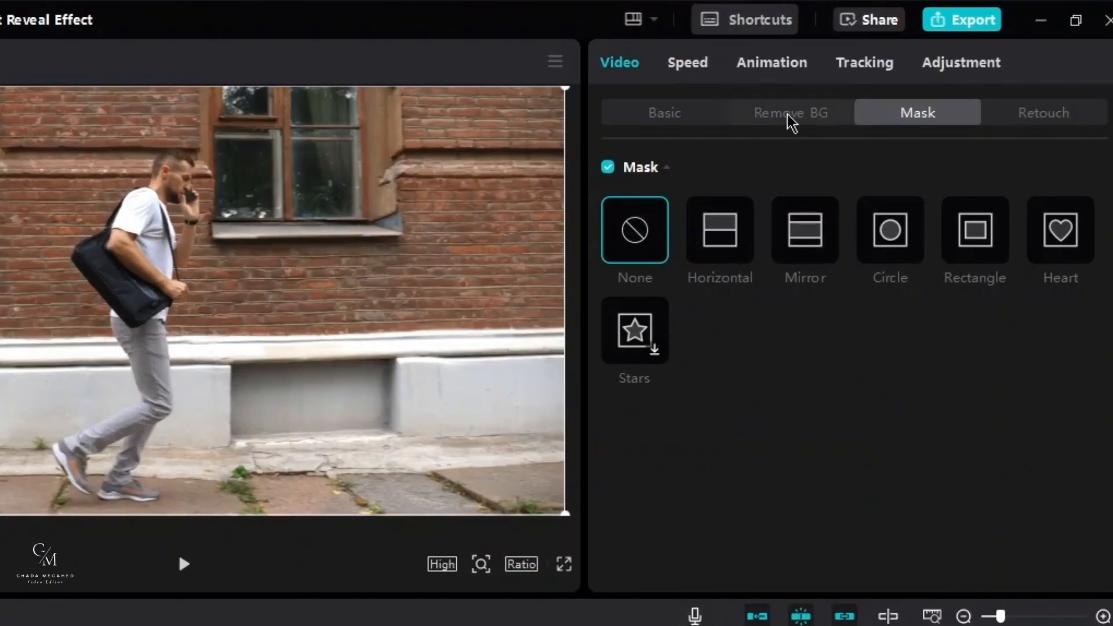
pyautogui.click(791, 119)
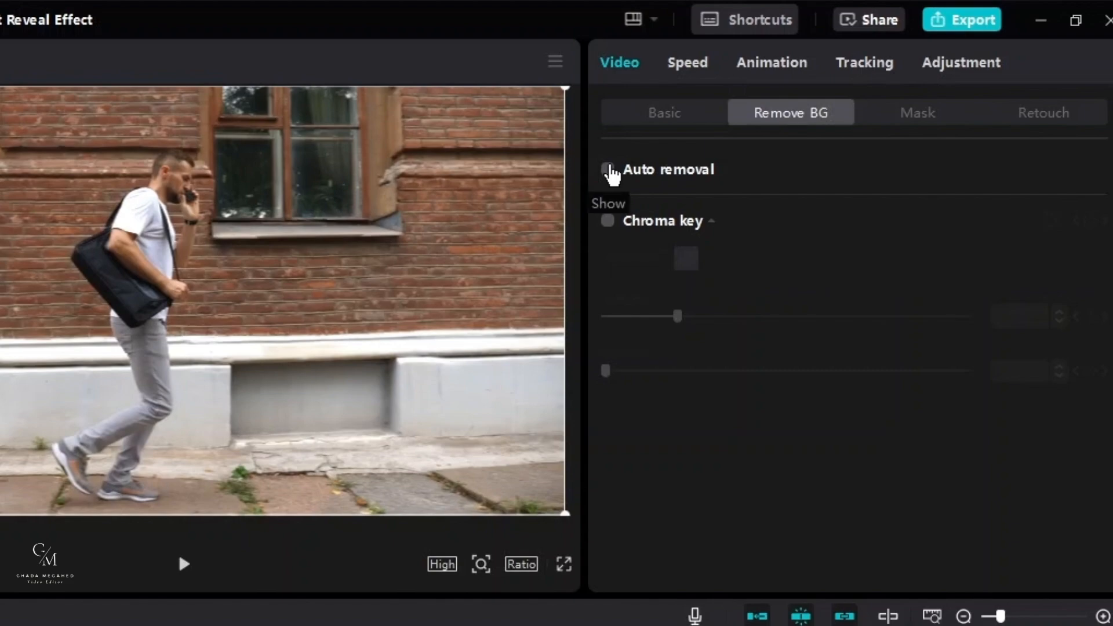
pyautogui.click(607, 169)
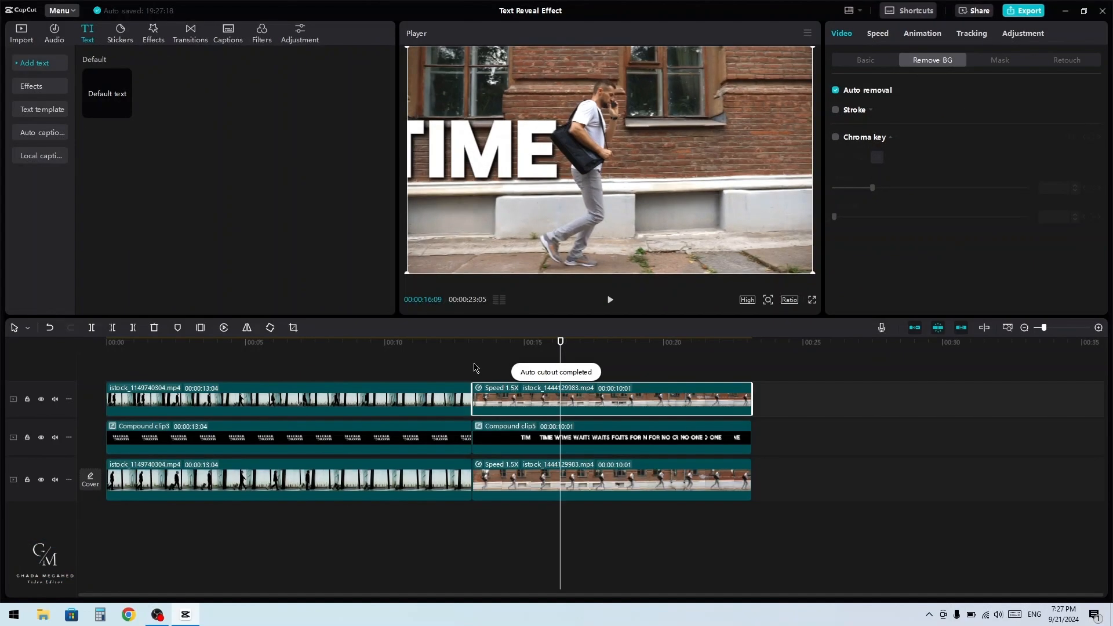
# - Preview the title effect in full screen from the start of the brick-wall clip
pyautogui.click(472, 368)
pyautogui.click(812, 300)
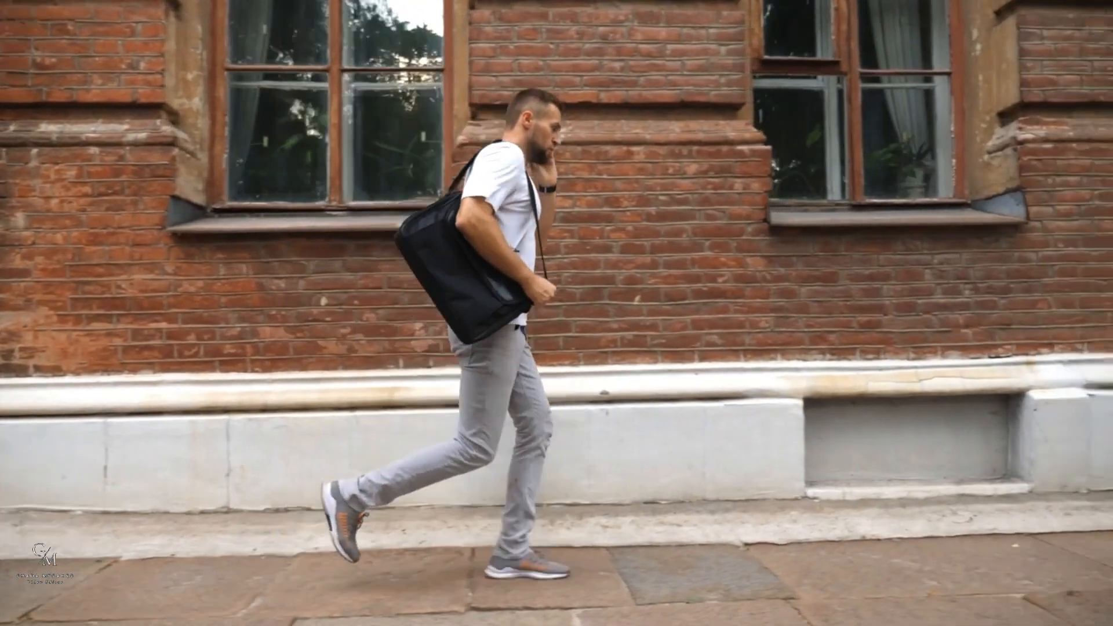